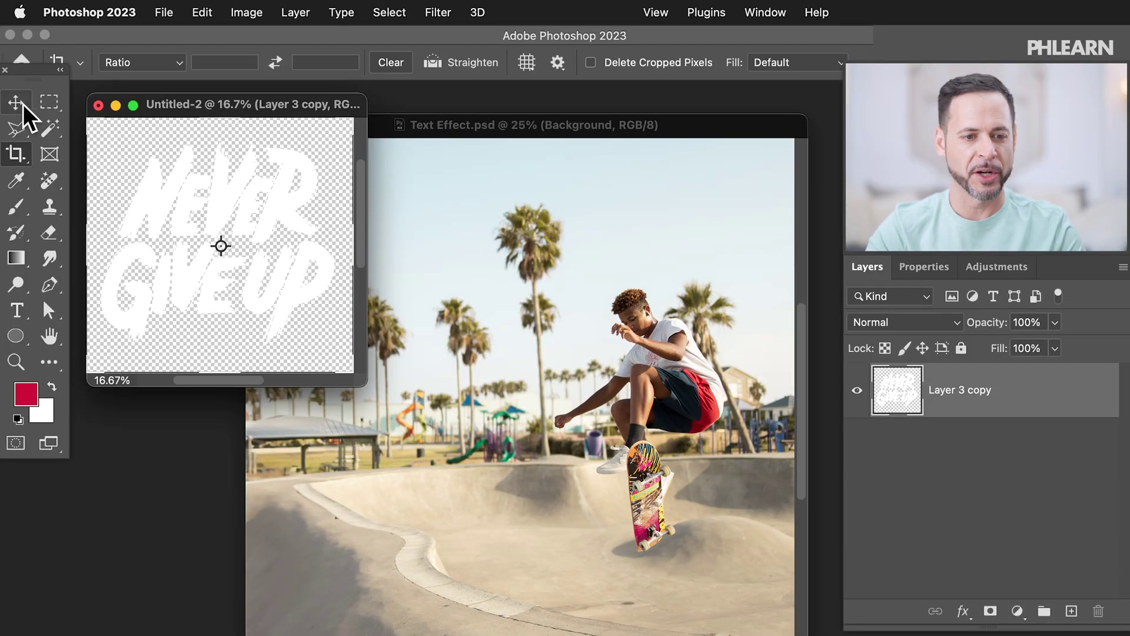
Pick the Move tool with the NEVER GIVE UP document open beside Text Effect.psd.
{"action": "left_click", "coordinate": [15, 103]}
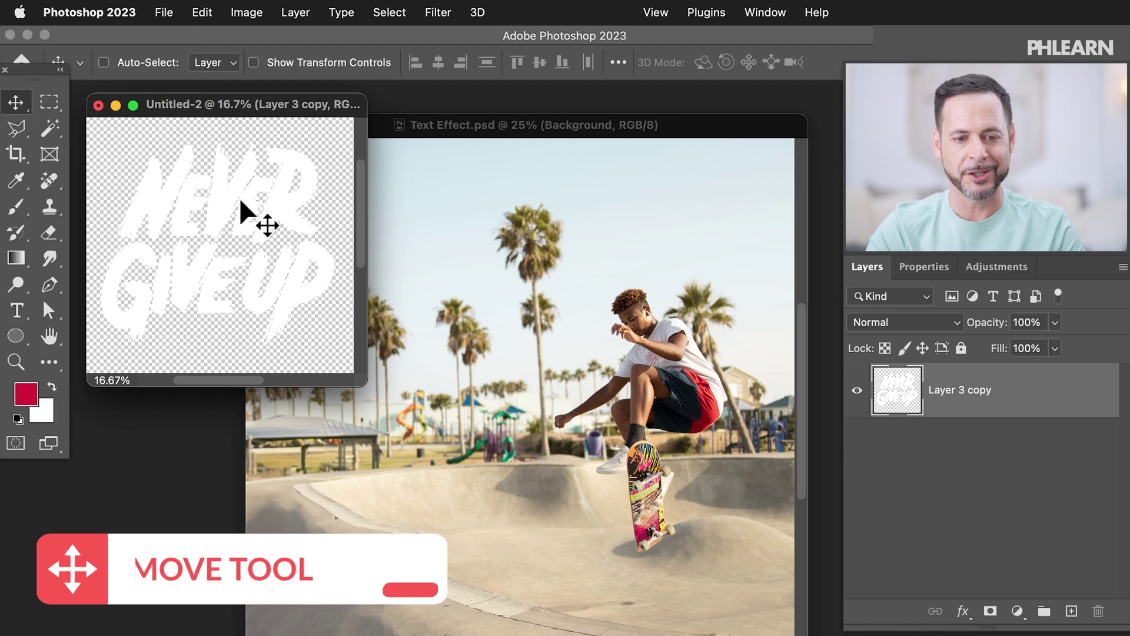
Drag the NEVER GIVE UP lettering into Text Effect.psd as Layer 3 copy, then shift it up-left in full-screen view.
{"action": "left_click_drag", "start_coordinate": [244, 206], "coordinate": [493, 322]}
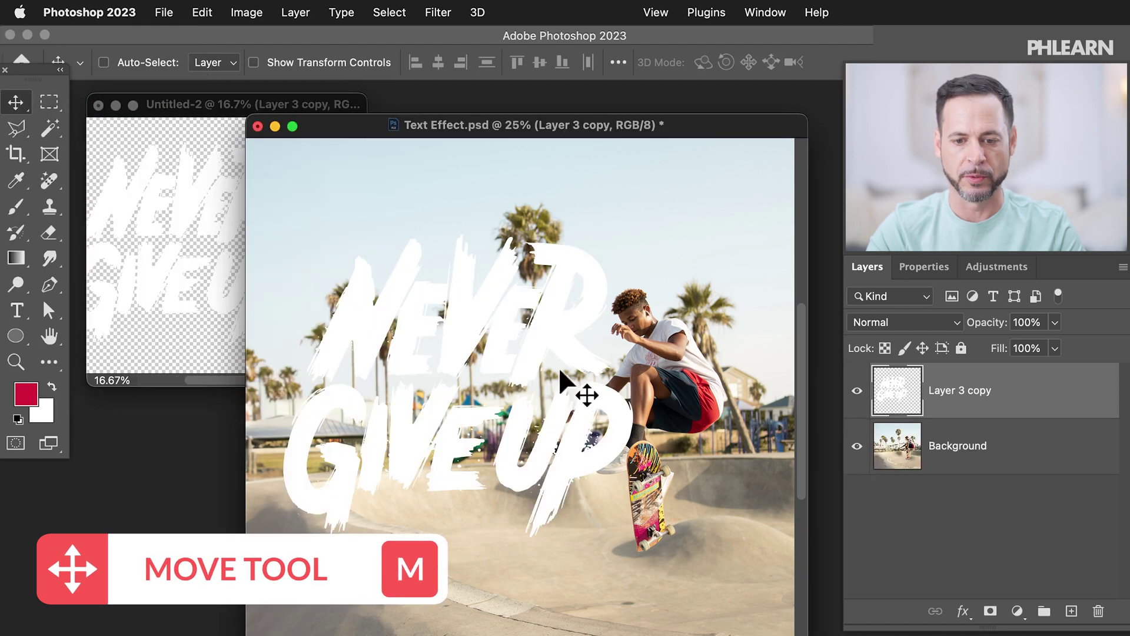
{"action": "key", "text": "f"}
{"action": "scroll", "coordinate": [551, 412], "scroll_direction": "up", "scroll_amount": 3}
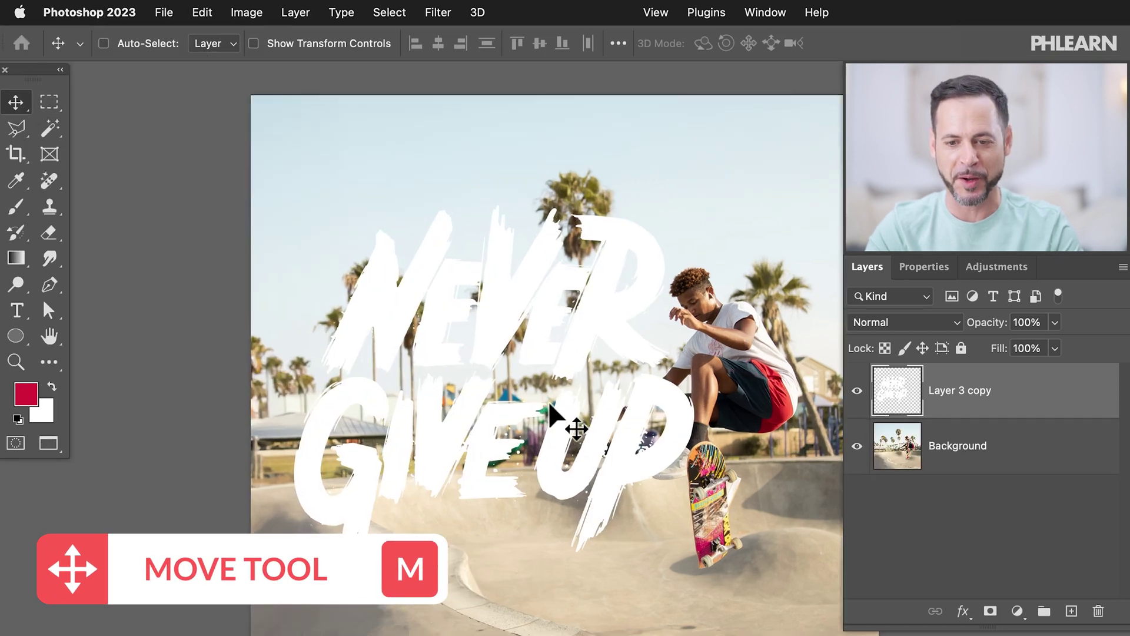
{"action": "scroll", "coordinate": [550, 406], "scroll_direction": "up", "scroll_amount": 2}
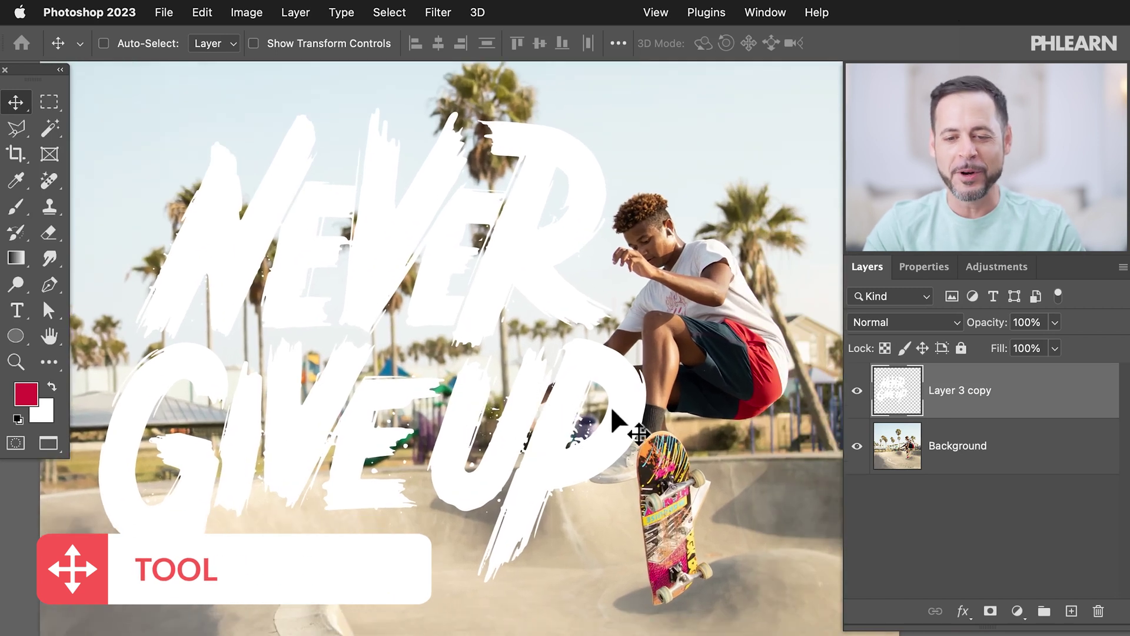
{"action": "left_click_drag", "start_coordinate": [550, 404], "coordinate": [514, 363]}
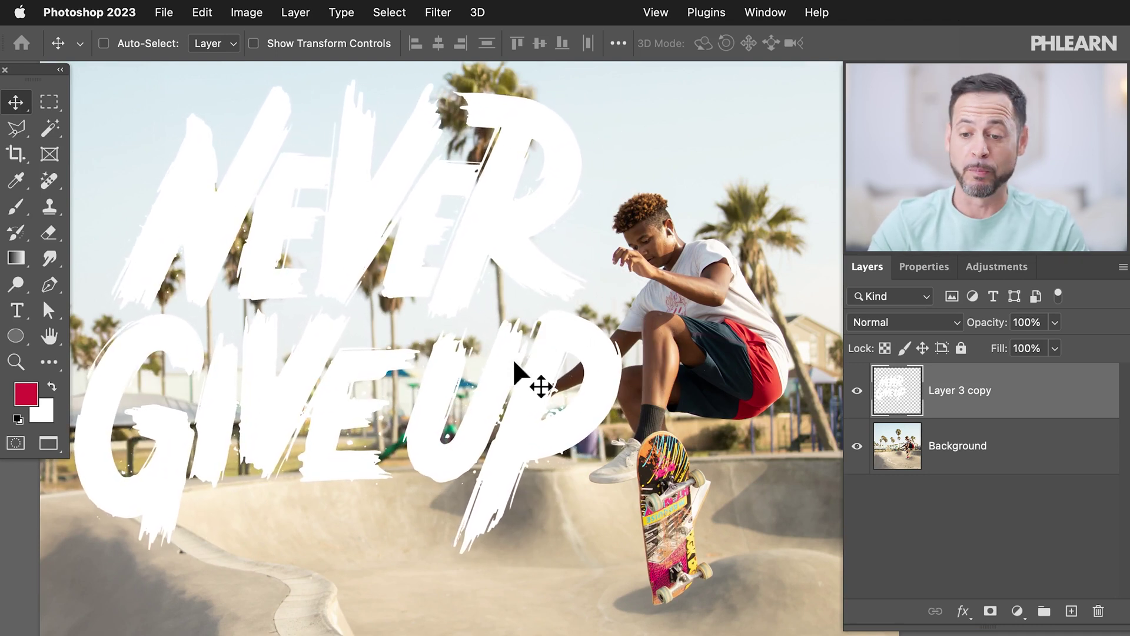
Hide Layer 3 copy and auto-select the skateboarder on the Background layer with Select > Subject.
{"action": "left_click", "coordinate": [857, 392]}
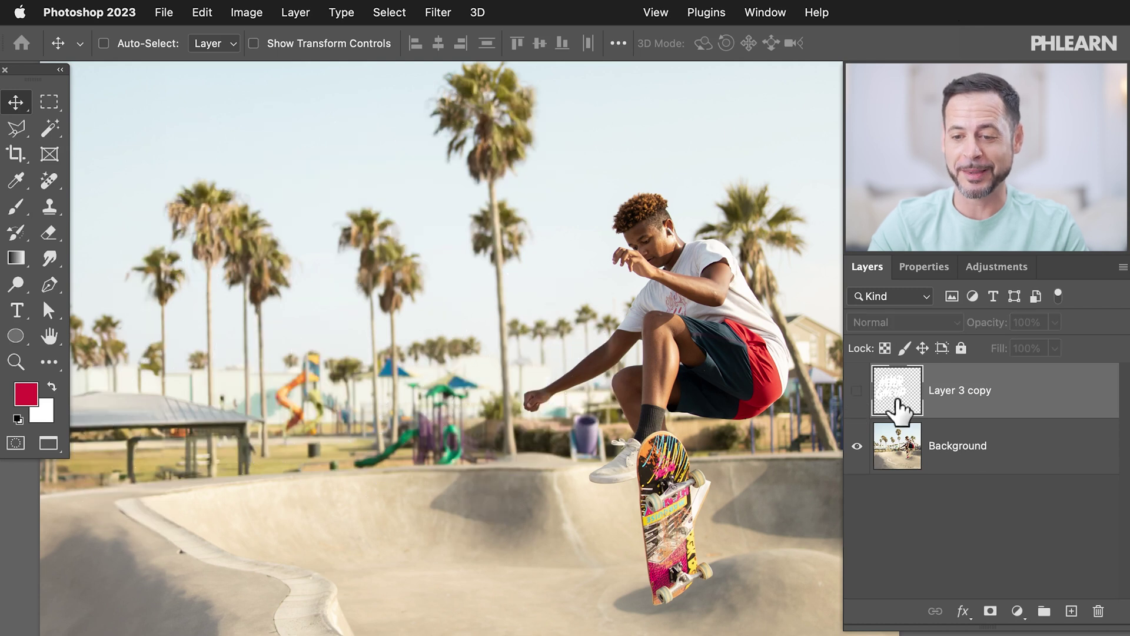
{"action": "left_click", "coordinate": [956, 458]}
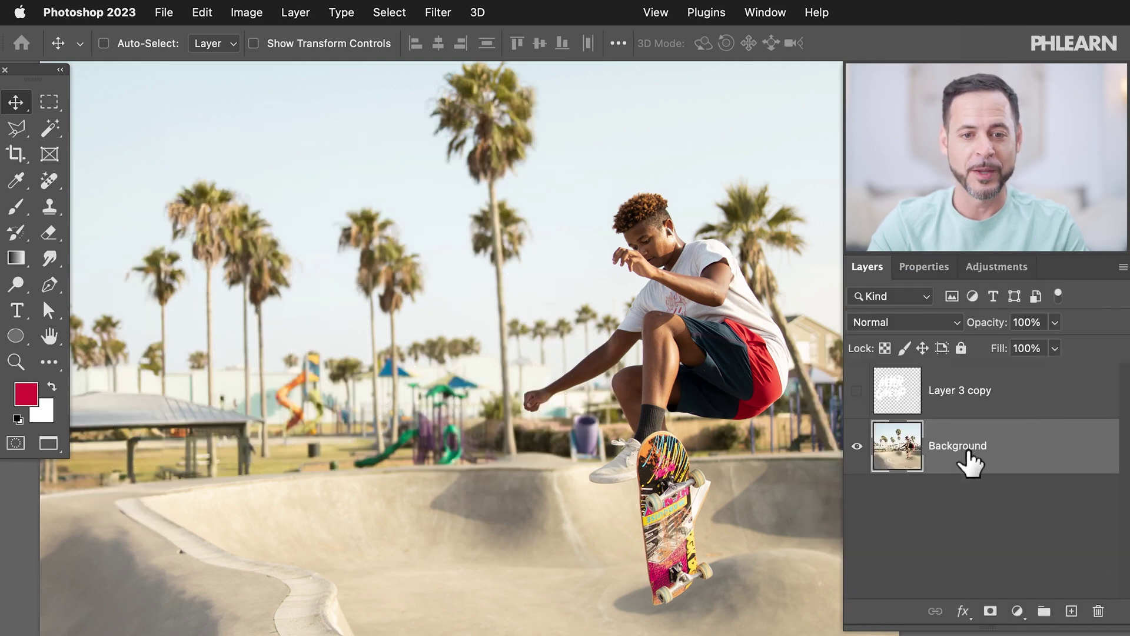
{"action": "left_click", "coordinate": [389, 11]}
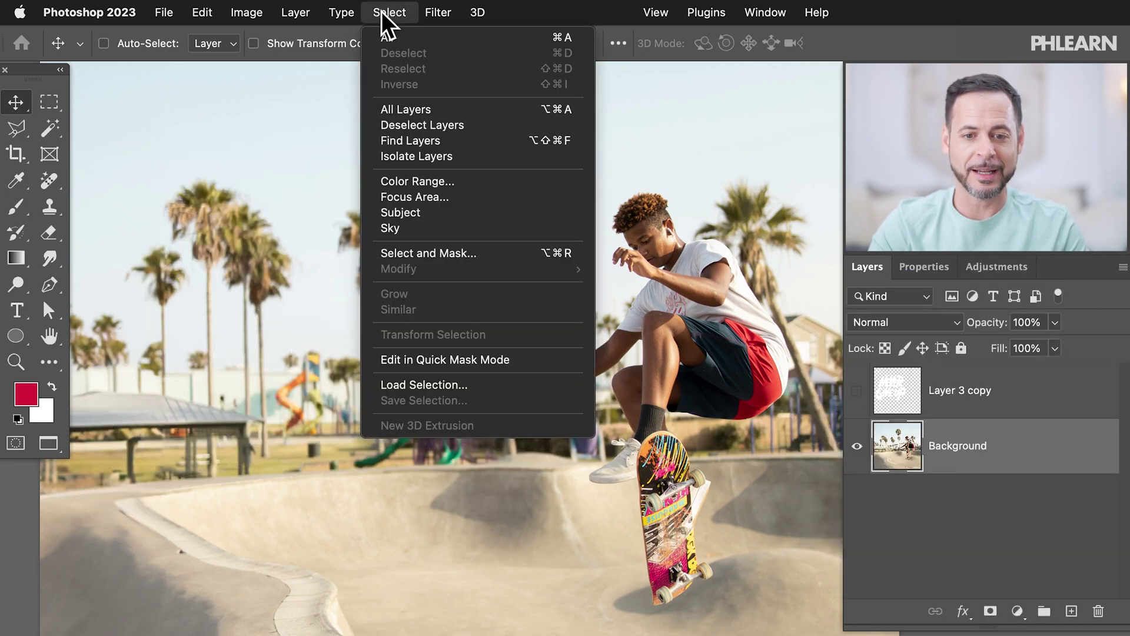
{"action": "left_click", "coordinate": [418, 222]}
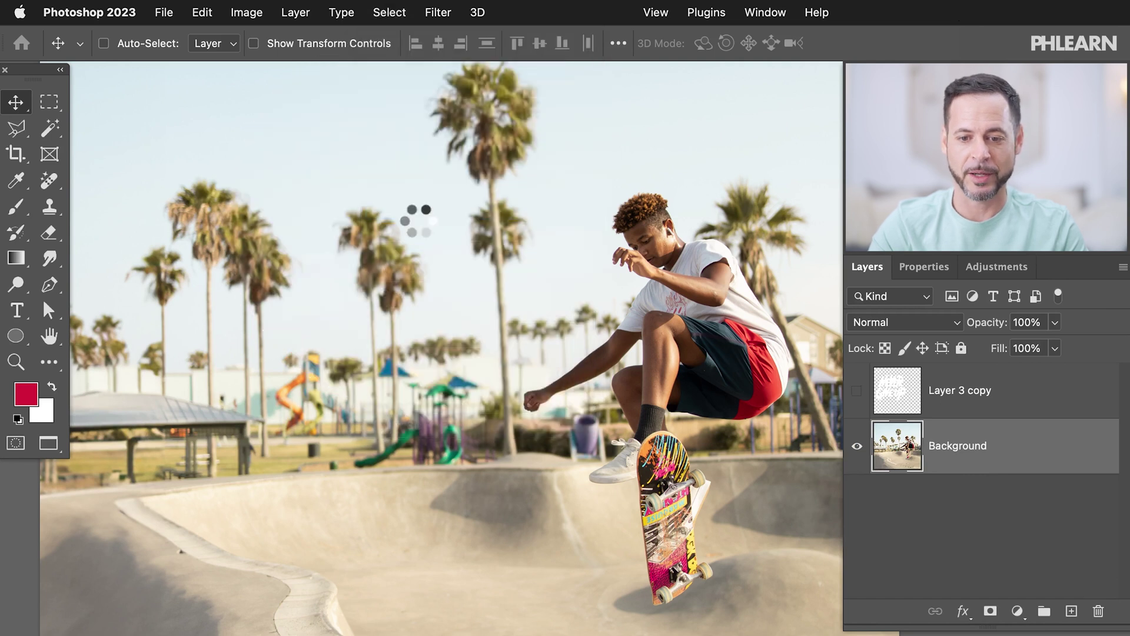
Inspect the subject selection around the legs, shoe and board, then open Select and Mask.
{"action": "key", "text": "super+equal"}
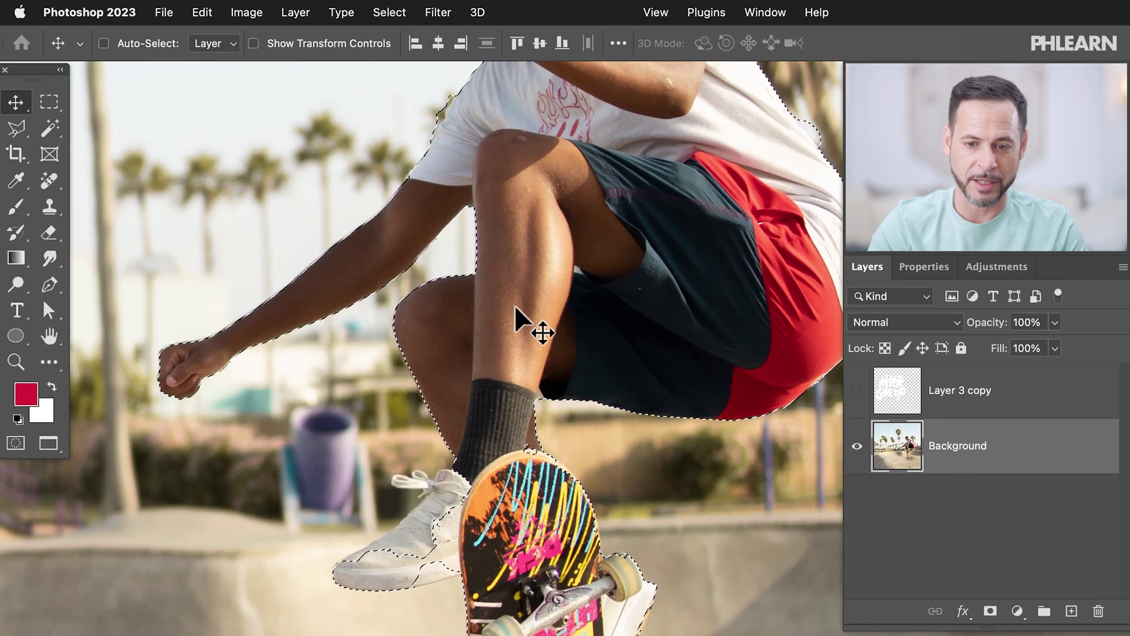
{"action": "key", "text": "super+equal"}
{"action": "key", "text": "super+equal"}
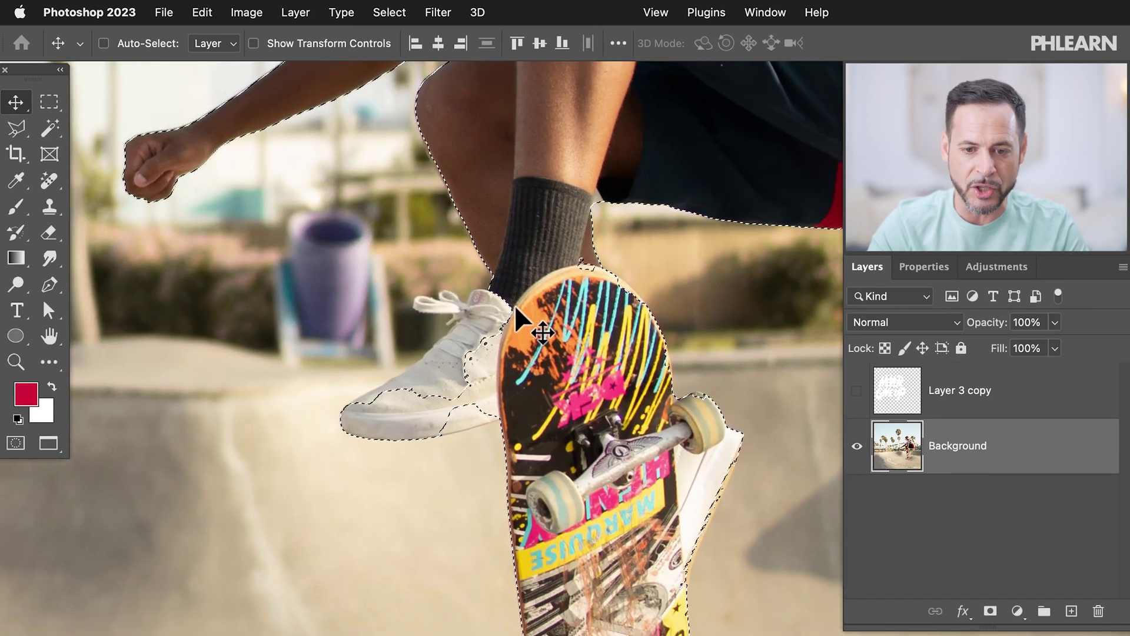
{"action": "key", "text": "super+equal"}
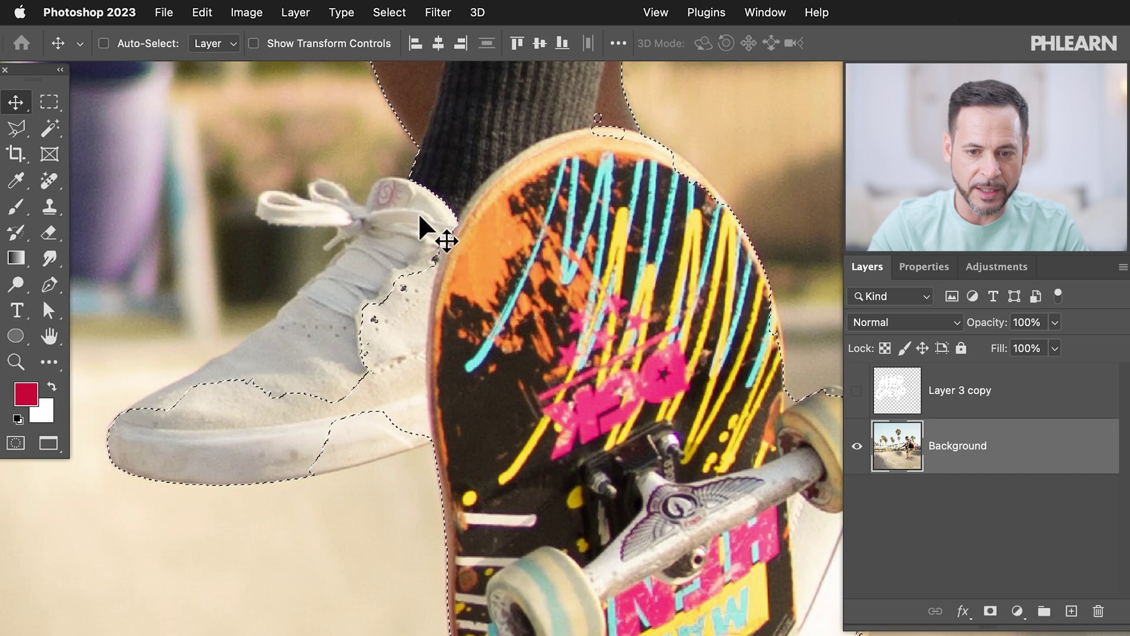
{"action": "key", "text": "super+minus"}
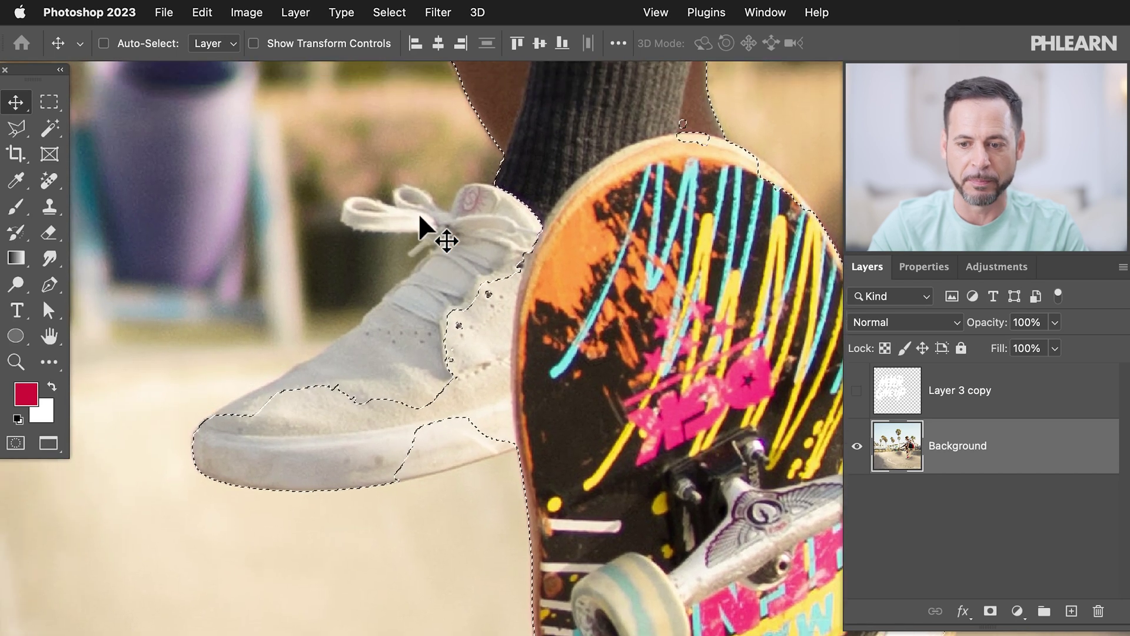
{"action": "key", "text": "super+minus"}
{"action": "key", "text": "super+minus"}
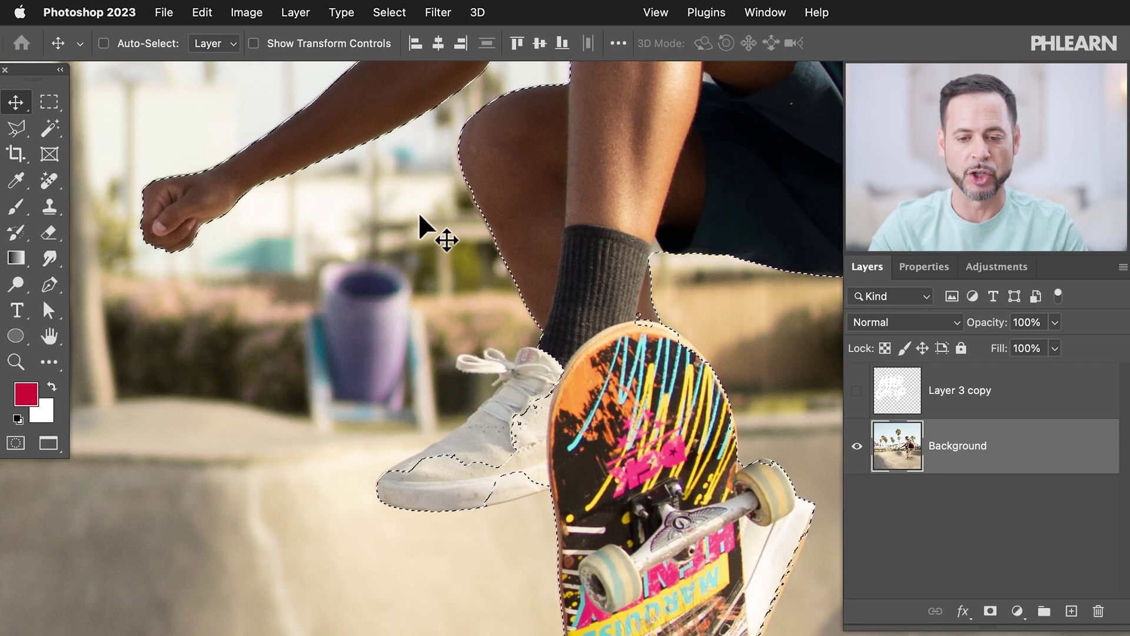
{"action": "left_click", "coordinate": [389, 14]}
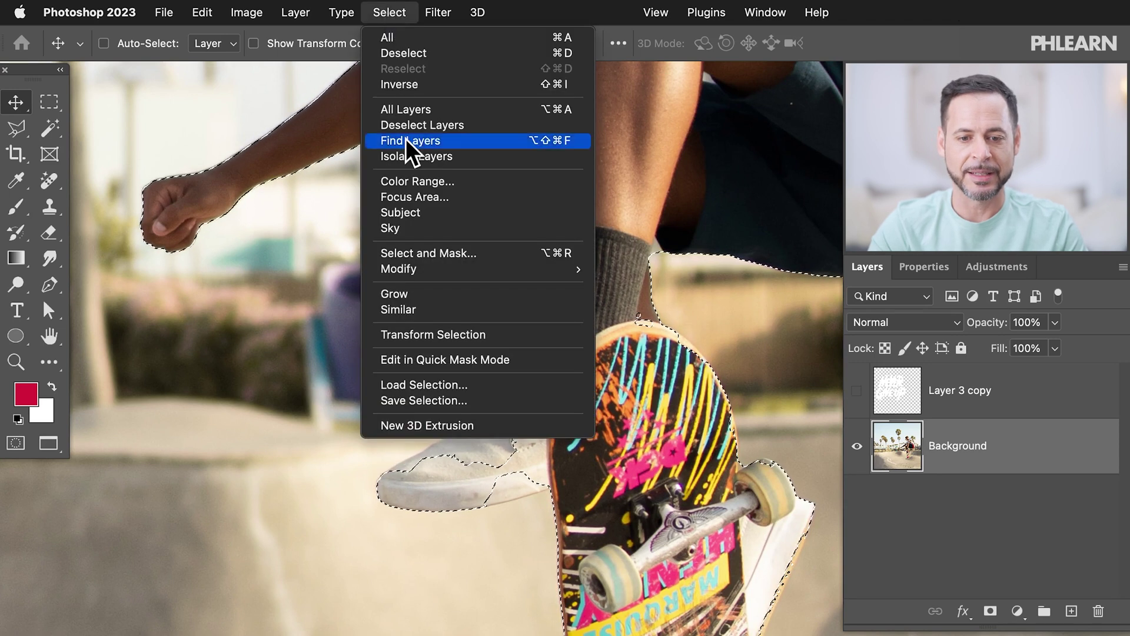
{"action": "left_click", "coordinate": [443, 257]}
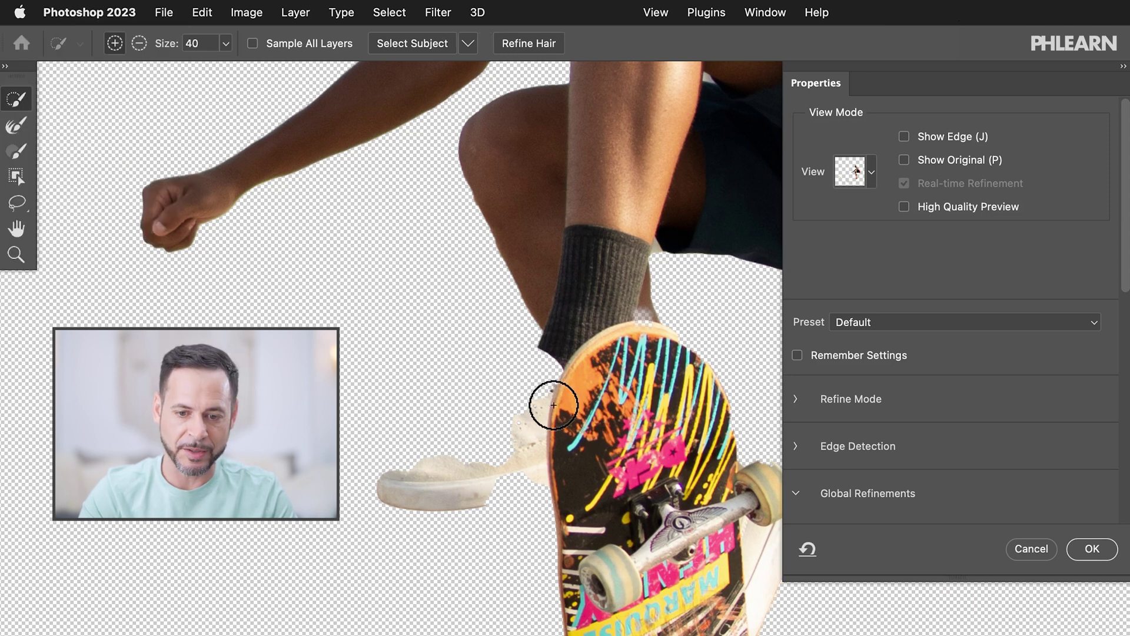
Paint the Refine Edge Brush over the white sneaker to add it back into the selection.
{"action": "mouse_move", "coordinate": [551, 388]}
{"action": "left_mouse_down"}
{"action": "mouse_move", "coordinate": [445, 469]}
{"action": "mouse_move", "coordinate": [559, 450]}
{"action": "mouse_move", "coordinate": [480, 485]}
{"action": "mouse_move", "coordinate": [563, 478]}
{"action": "mouse_move", "coordinate": [469, 504]}
{"action": "left_mouse_up"}
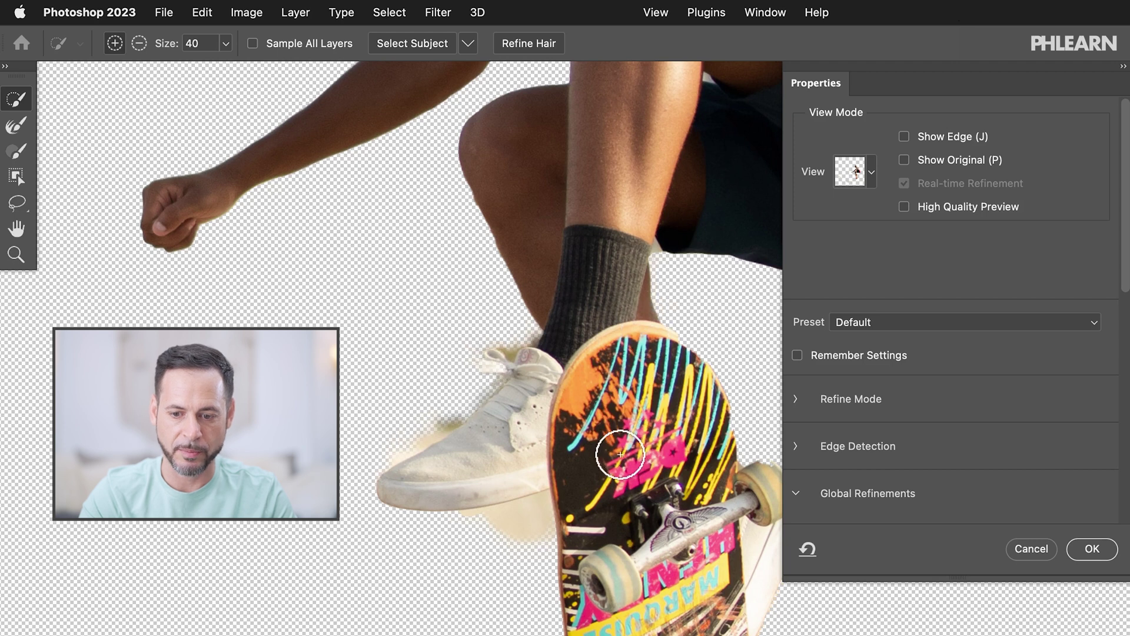
{"action": "scroll", "coordinate": [621, 454], "scroll_direction": "up", "scroll_amount": 10}
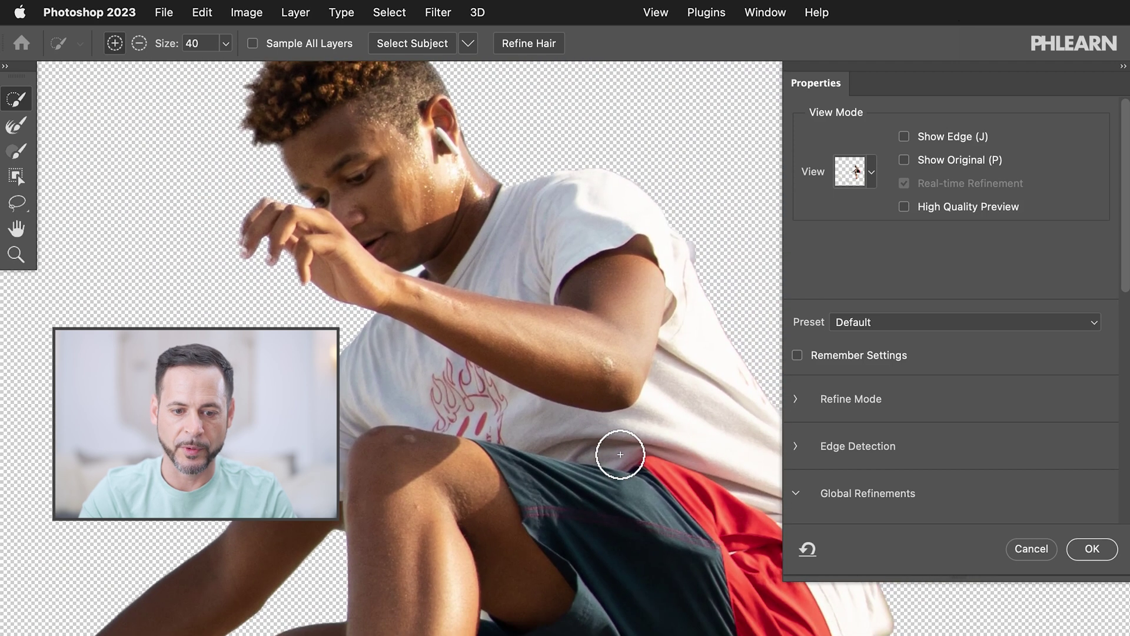
{"action": "scroll", "coordinate": [620, 454], "scroll_direction": "down", "scroll_amount": 10}
{"action": "scroll", "coordinate": [620, 453], "scroll_direction": "up", "scroll_amount": 3}
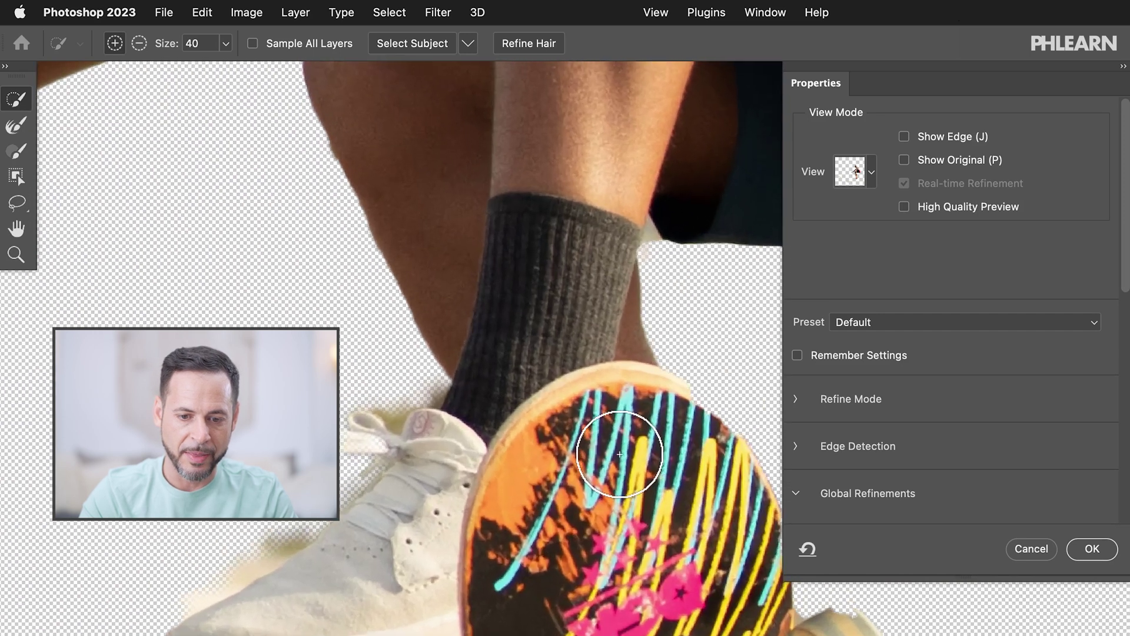
{"action": "scroll", "coordinate": [620, 454], "scroll_direction": "down", "scroll_amount": 3}
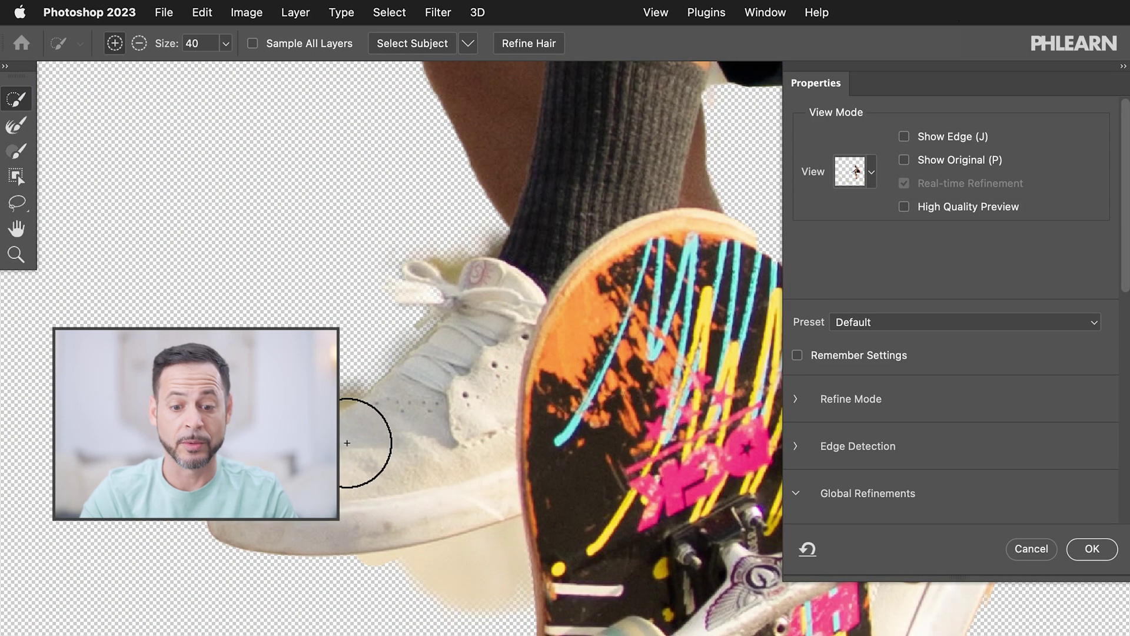
{"action": "left_click", "coordinate": [323, 412]}
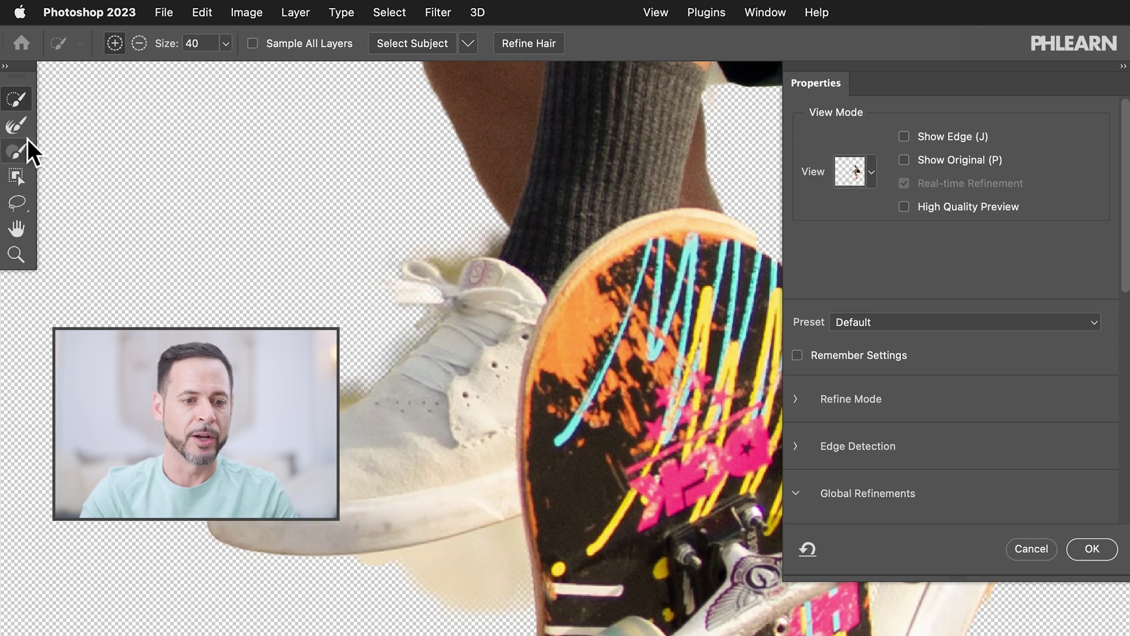
{"action": "left_click", "coordinate": [19, 148]}
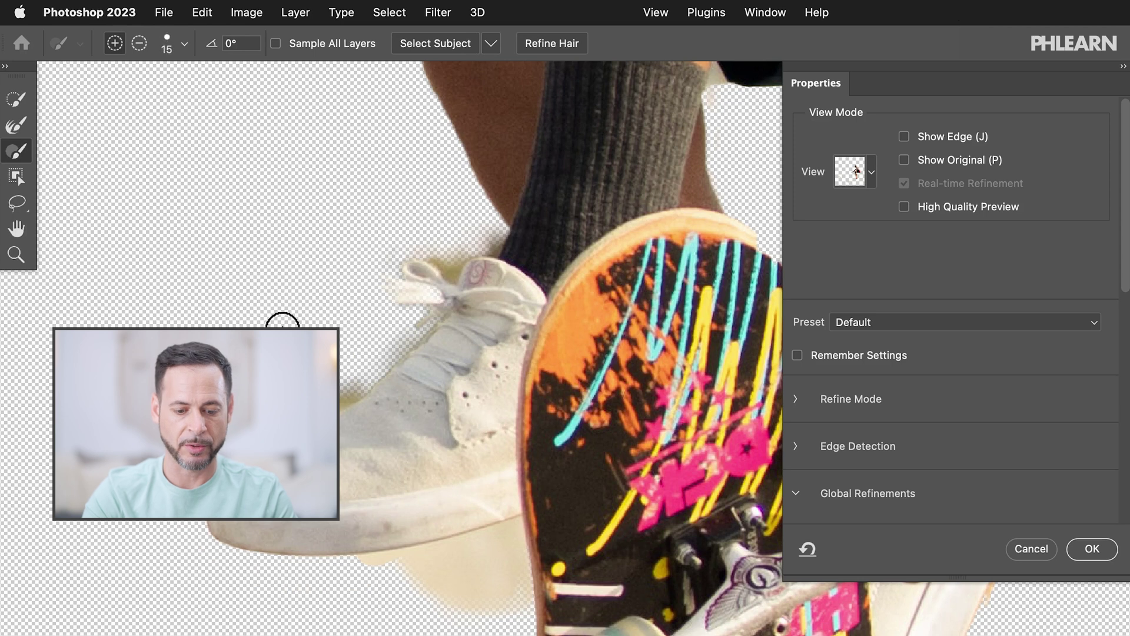
Enlarge the brush and subtract the beige fringe below the sneaker from the selection.
{"action": "key", "text": "bracketright"}
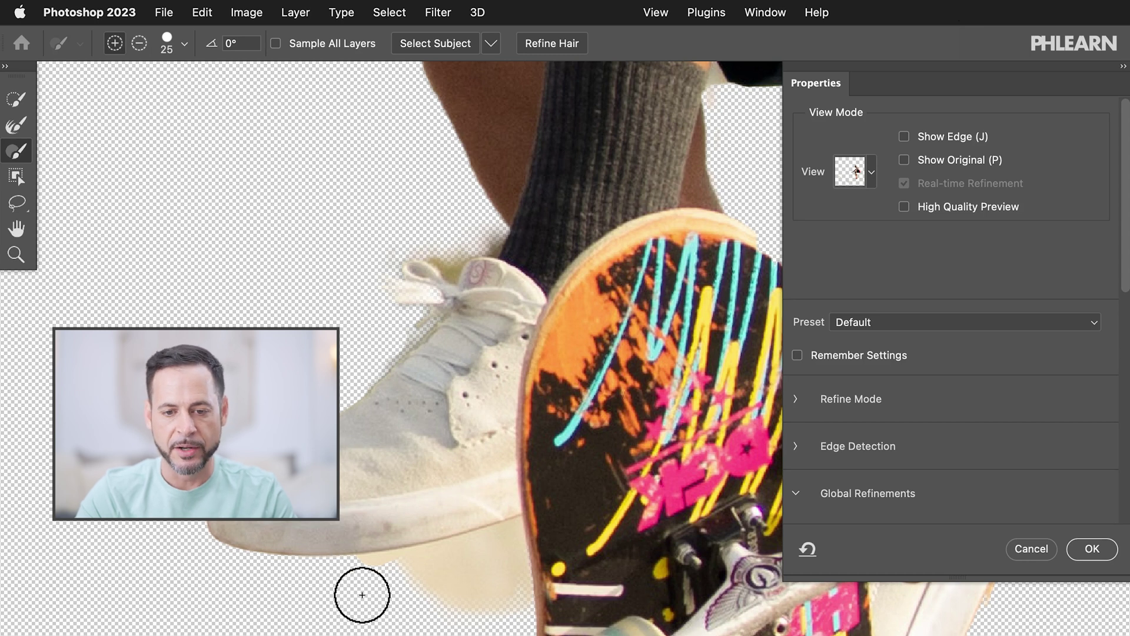
{"action": "scroll", "coordinate": [362, 595], "scroll_direction": "up", "scroll_amount": 6}
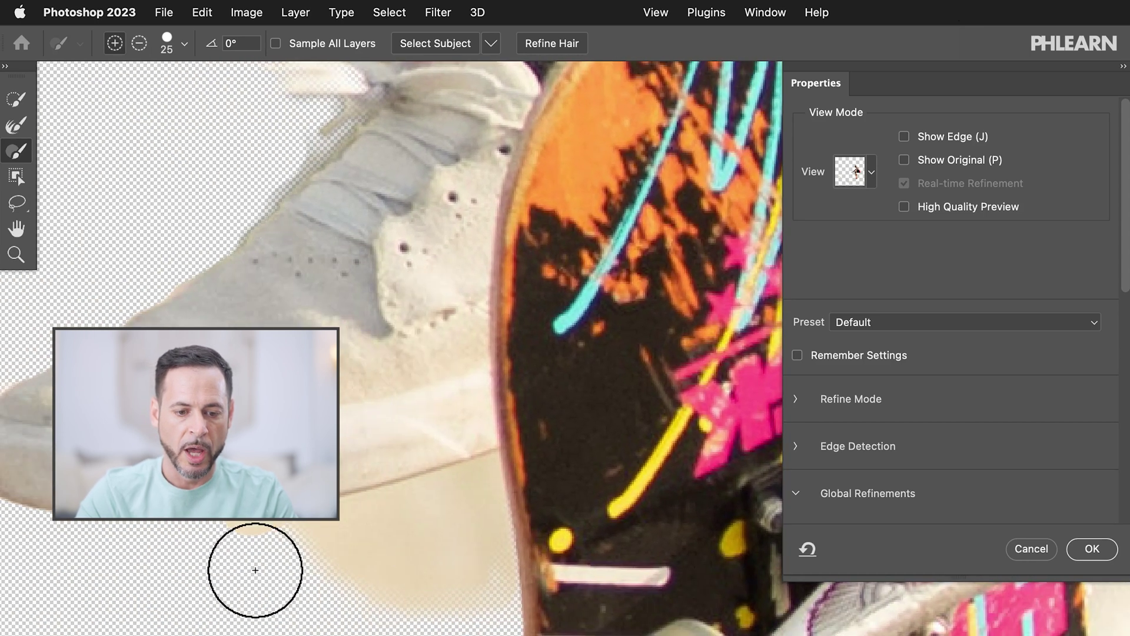
{"action": "key", "text": "alt"}
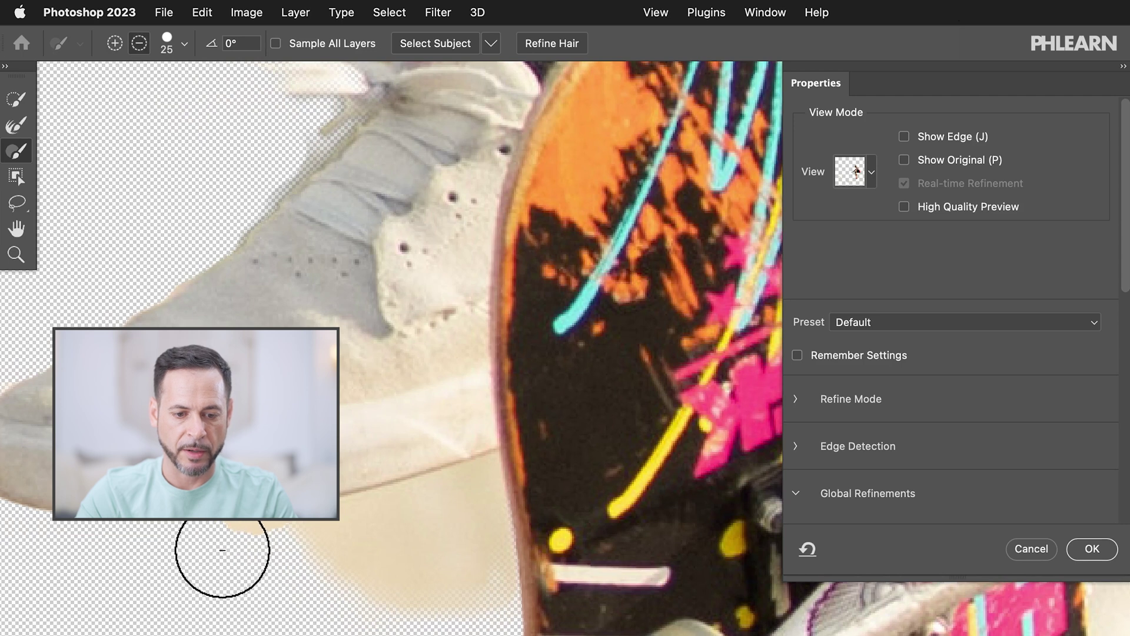
{"action": "mouse_move", "coordinate": [223, 550]}
{"action": "left_mouse_down"}
{"action": "mouse_move", "coordinate": [413, 501]}
{"action": "mouse_move", "coordinate": [305, 522]}
{"action": "mouse_move", "coordinate": [360, 519]}
{"action": "mouse_move", "coordinate": [504, 467]}
{"action": "mouse_move", "coordinate": [473, 488]}
{"action": "mouse_move", "coordinate": [480, 514]}
{"action": "mouse_move", "coordinate": [486, 502]}
{"action": "mouse_move", "coordinate": [489, 568]}
{"action": "mouse_move", "coordinate": [495, 538]}
{"action": "mouse_move", "coordinate": [494, 630]}
{"action": "mouse_move", "coordinate": [474, 613]}
{"action": "mouse_move", "coordinate": [455, 516]}
{"action": "mouse_move", "coordinate": [415, 610]}
{"action": "mouse_move", "coordinate": [452, 595]}
{"action": "mouse_move", "coordinate": [369, 588]}
{"action": "mouse_move", "coordinate": [402, 582]}
{"action": "mouse_move", "coordinate": [346, 604]}
{"action": "mouse_move", "coordinate": [357, 577]}
{"action": "mouse_move", "coordinate": [333, 557]}
{"action": "left_mouse_up"}
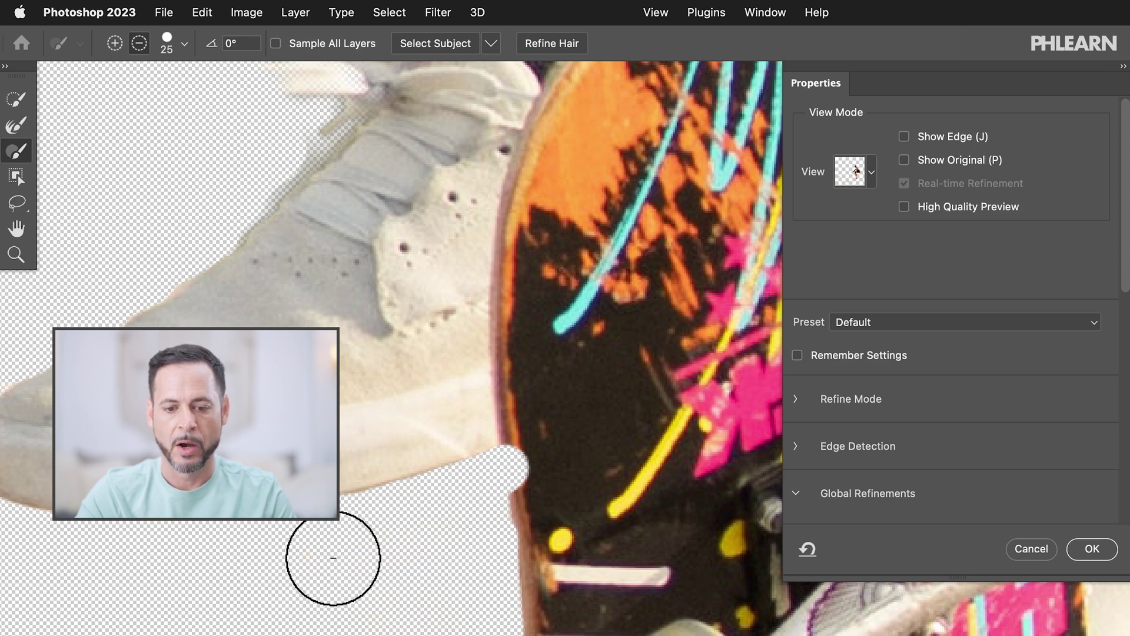
{"action": "key", "text": "alt"}
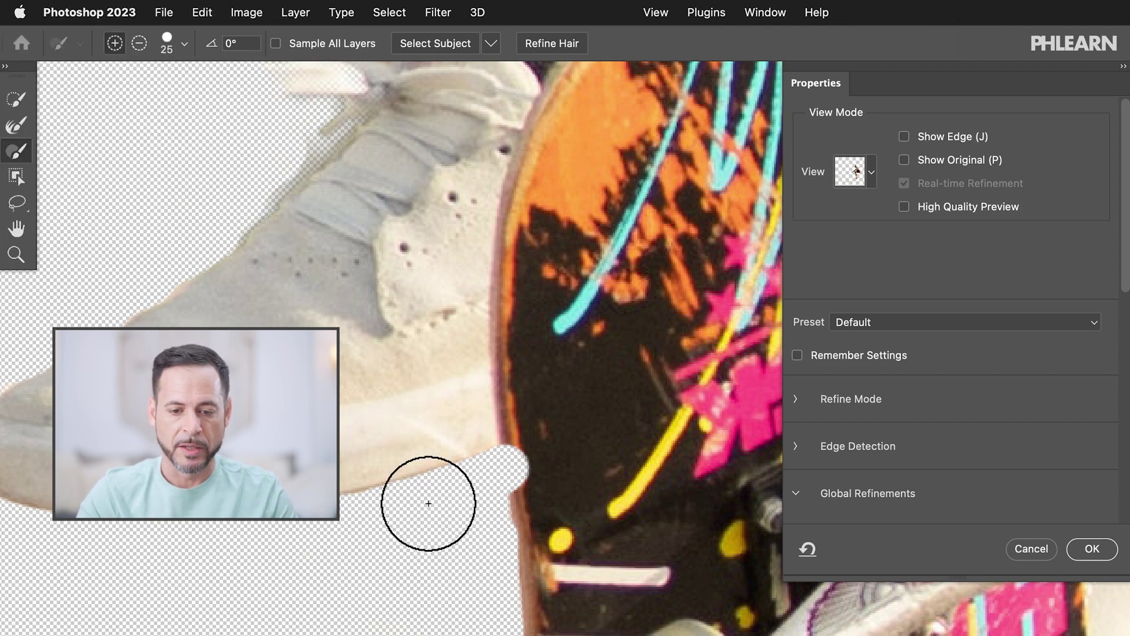
Paint the notch in the skateboard's edge back into the selection.
{"action": "key", "text": "alt"}
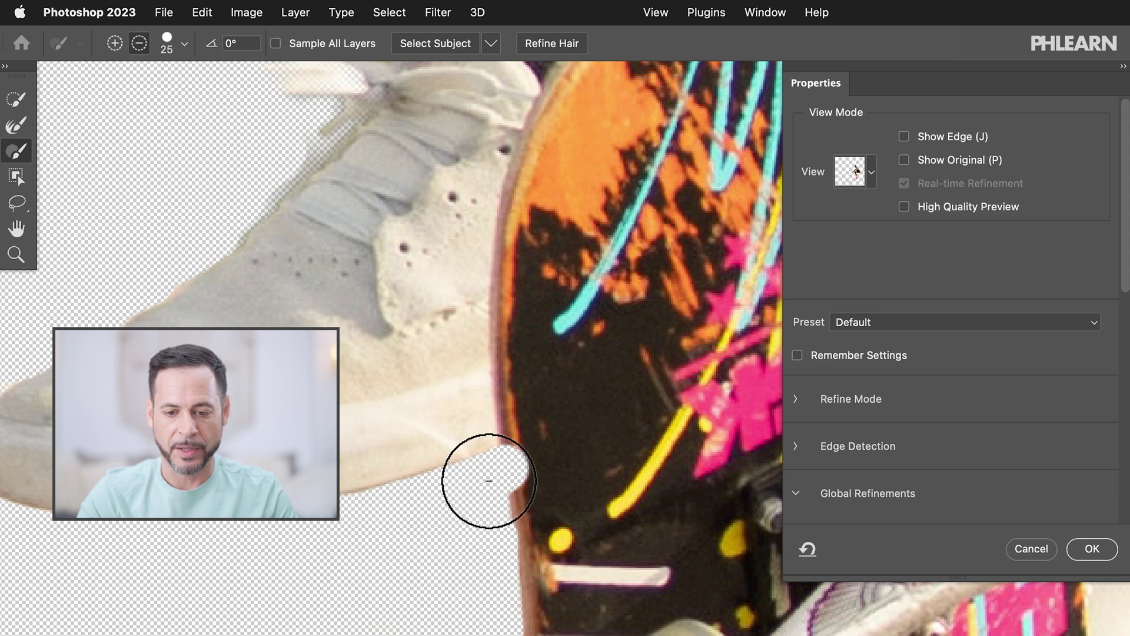
{"action": "mouse_move", "coordinate": [526, 439]}
{"action": "left_mouse_down"}
{"action": "mouse_move", "coordinate": [535, 469]}
{"action": "mouse_move", "coordinate": [532, 431]}
{"action": "mouse_move", "coordinate": [527, 474]}
{"action": "mouse_move", "coordinate": [555, 573]}
{"action": "mouse_move", "coordinate": [548, 618]}
{"action": "left_mouse_up"}
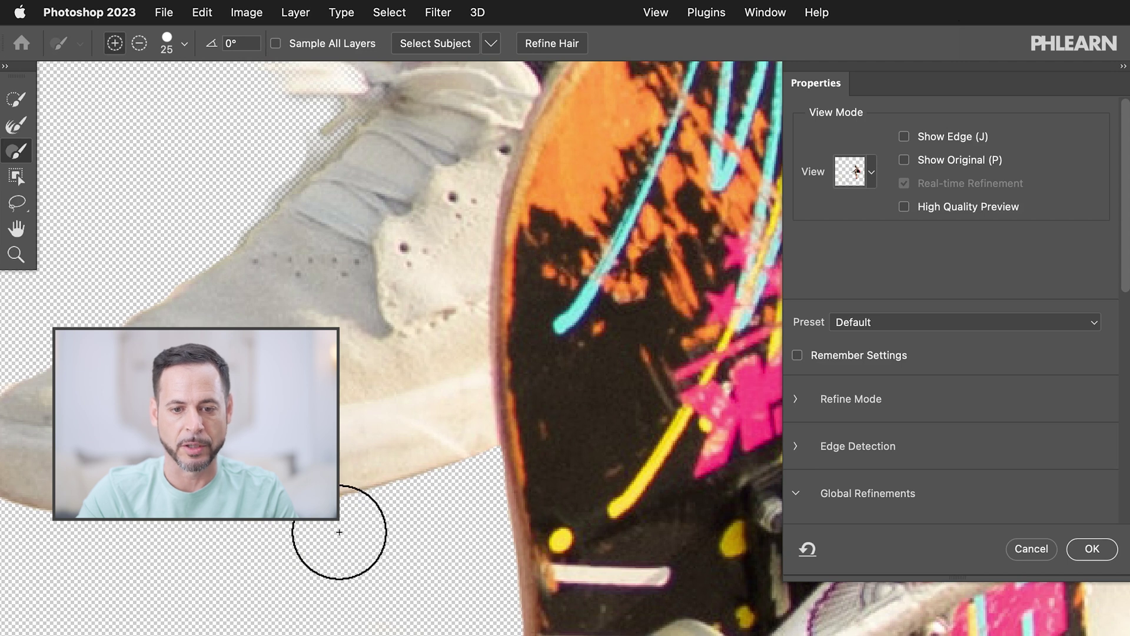
{"action": "scroll", "coordinate": [340, 531], "scroll_direction": "up", "scroll_amount": 5}
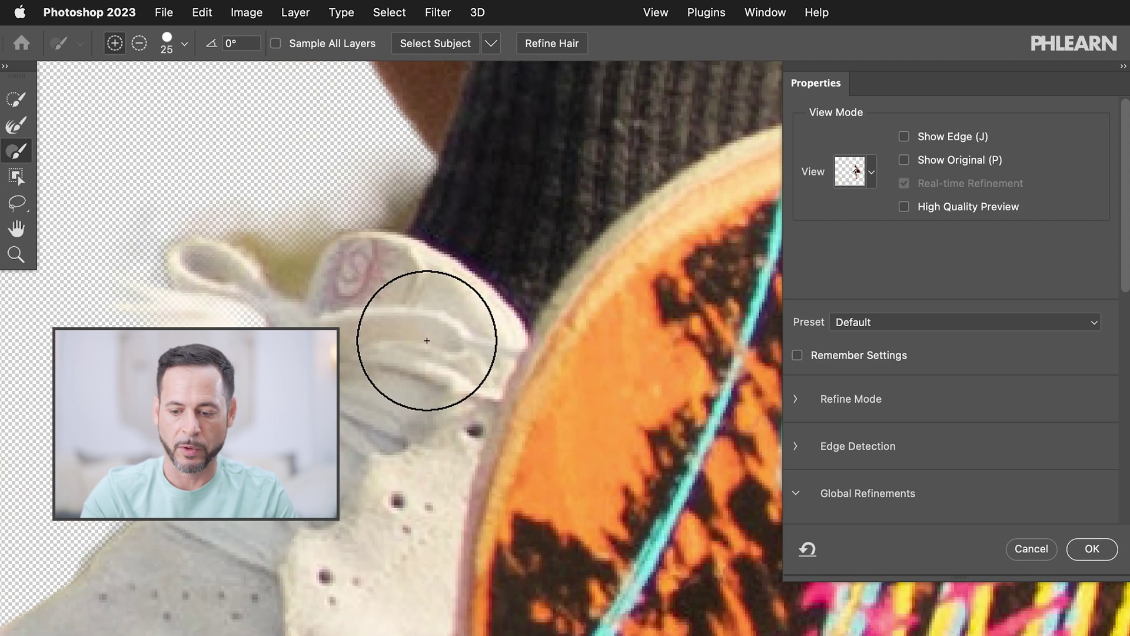
Shrink the Refine Edge brush and erase the whitish and greyish halos along the leg and shoe top.
{"action": "key", "text": "bracketleft"}
{"action": "key", "text": "bracketleft"}
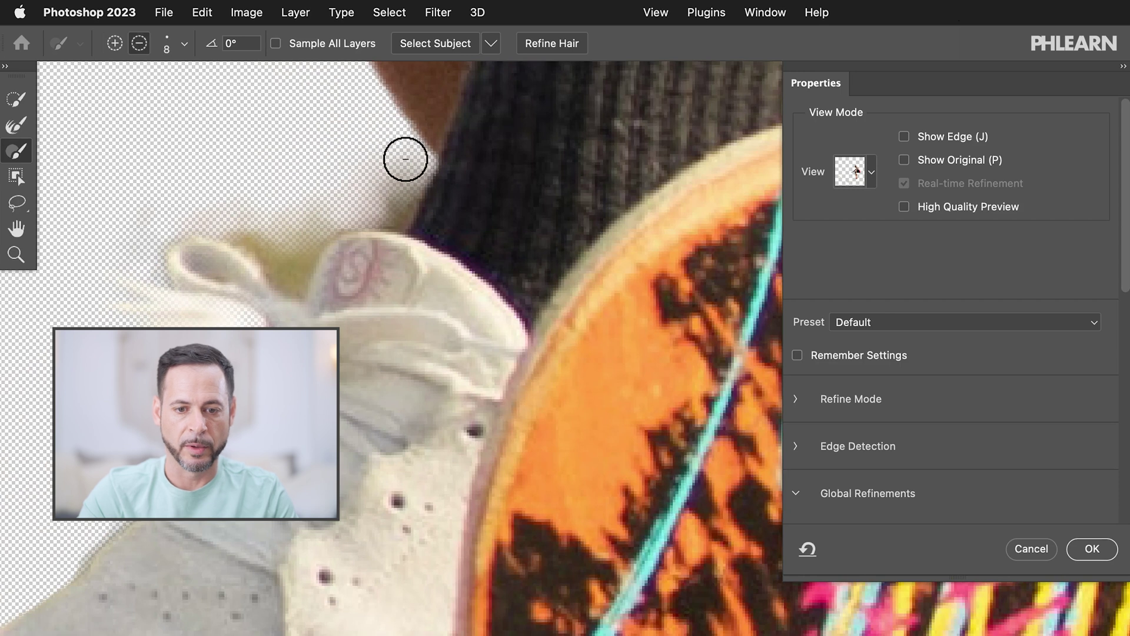
{"action": "mouse_move", "coordinate": [424, 170]}
{"action": "left_mouse_down"}
{"action": "mouse_move", "coordinate": [398, 226]}
{"action": "mouse_move", "coordinate": [319, 226]}
{"action": "left_mouse_up"}
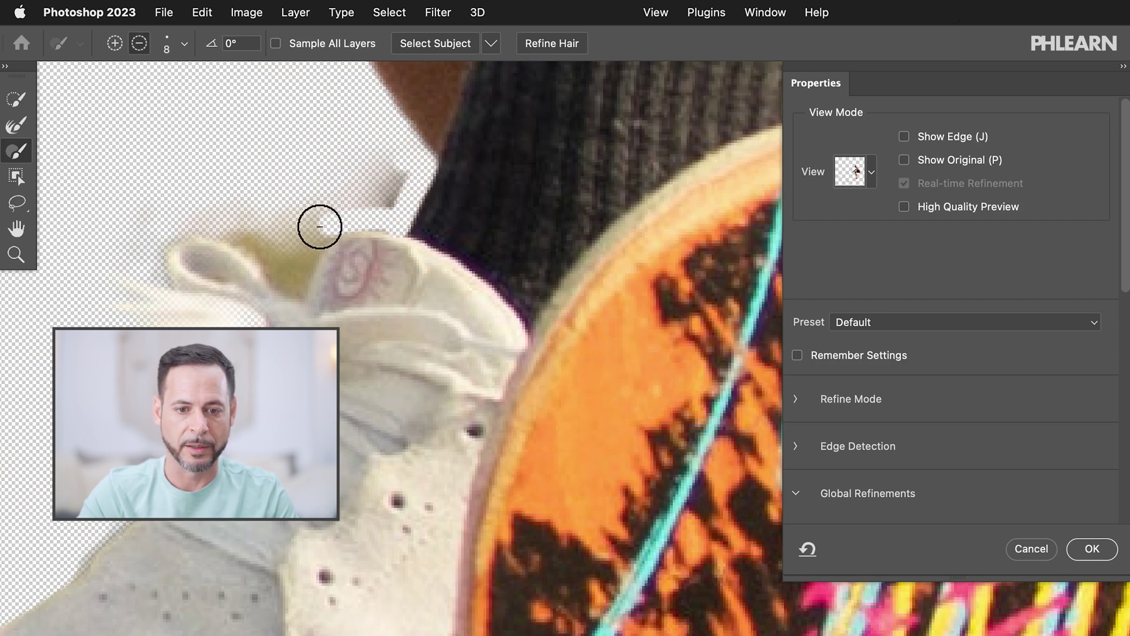
{"action": "mouse_move", "coordinate": [388, 212]}
{"action": "left_mouse_down"}
{"action": "mouse_move", "coordinate": [404, 167]}
{"action": "mouse_move", "coordinate": [339, 207]}
{"action": "left_mouse_up"}
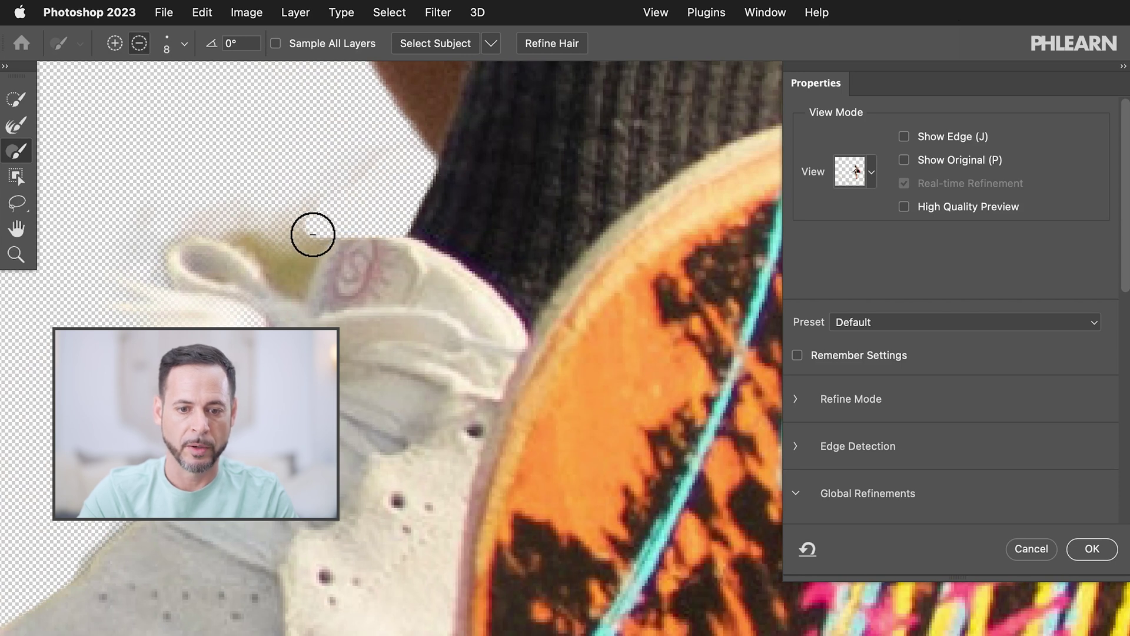
{"action": "mouse_move", "coordinate": [313, 234]}
{"action": "left_mouse_down"}
{"action": "mouse_move", "coordinate": [292, 289]}
{"action": "mouse_move", "coordinate": [252, 237]}
{"action": "left_mouse_up"}
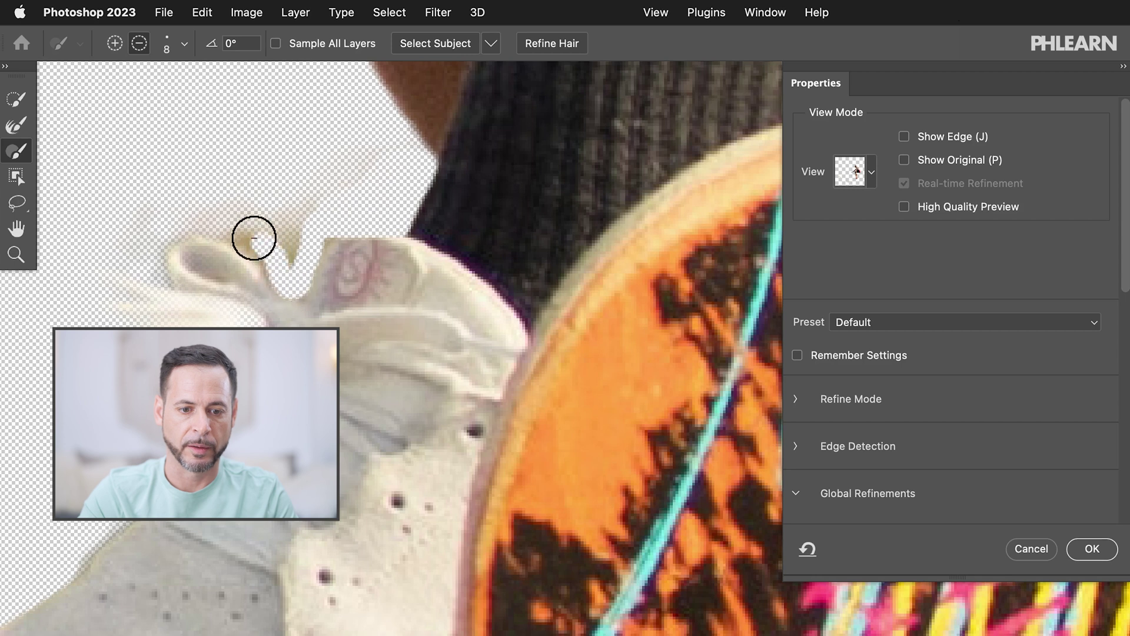
{"action": "mouse_move", "coordinate": [288, 270]}
{"action": "left_mouse_down"}
{"action": "mouse_move", "coordinate": [328, 171]}
{"action": "mouse_move", "coordinate": [291, 254]}
{"action": "mouse_move", "coordinate": [285, 218]}
{"action": "left_mouse_up"}
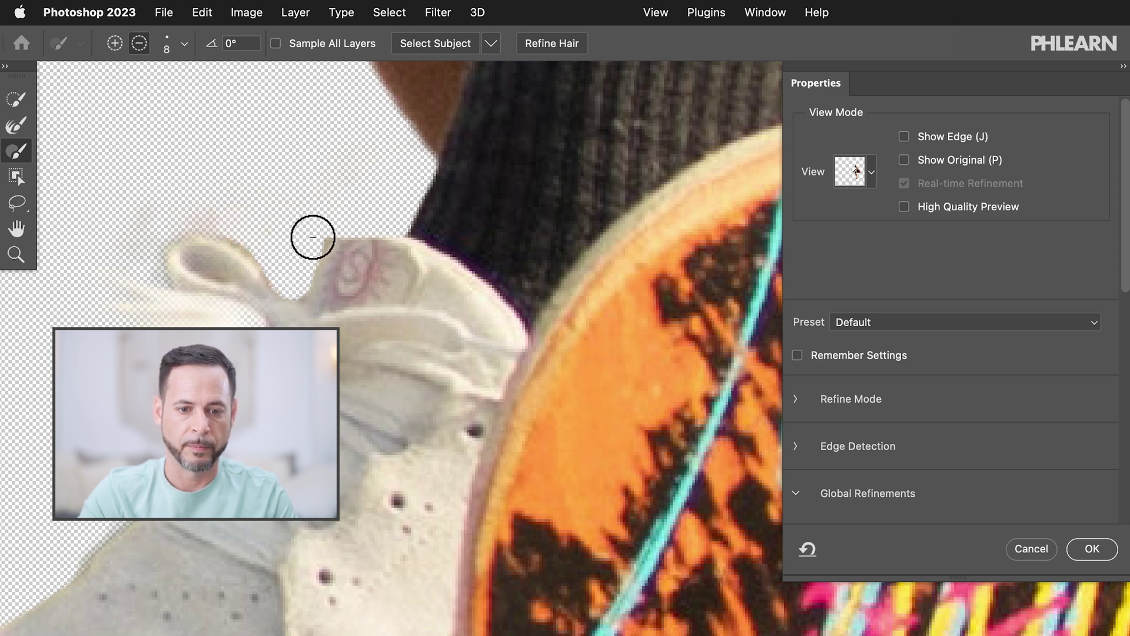
{"action": "key", "text": "alt"}
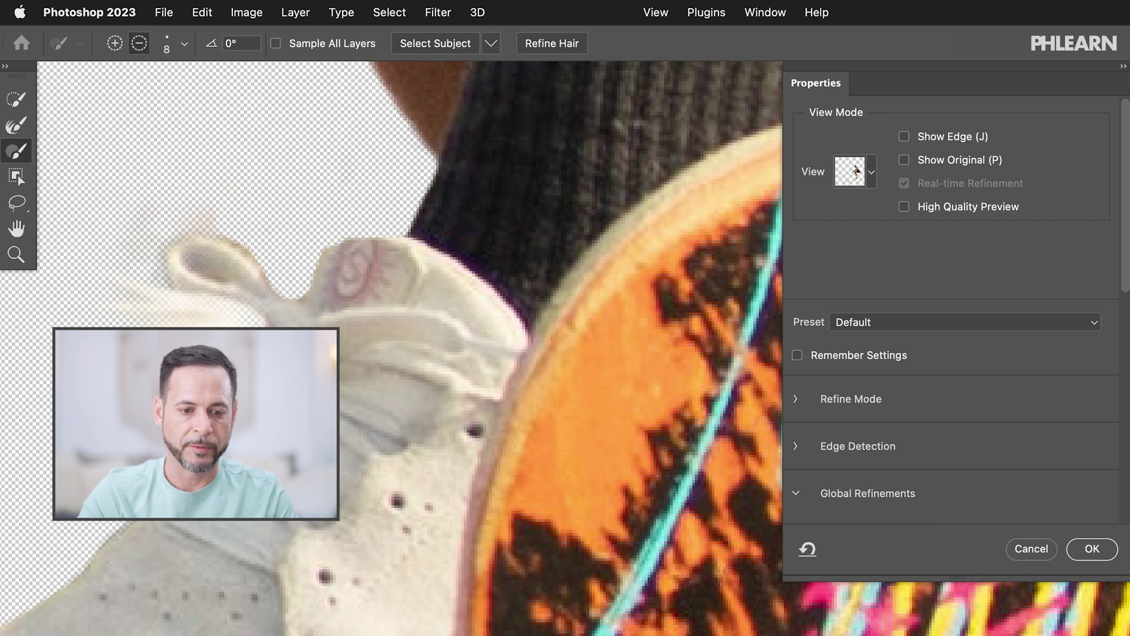
Set Output To Selection and apply the refined skater edge with OK.
{"action": "key", "text": "super+minus"}
{"action": "key", "text": "super+minus"}
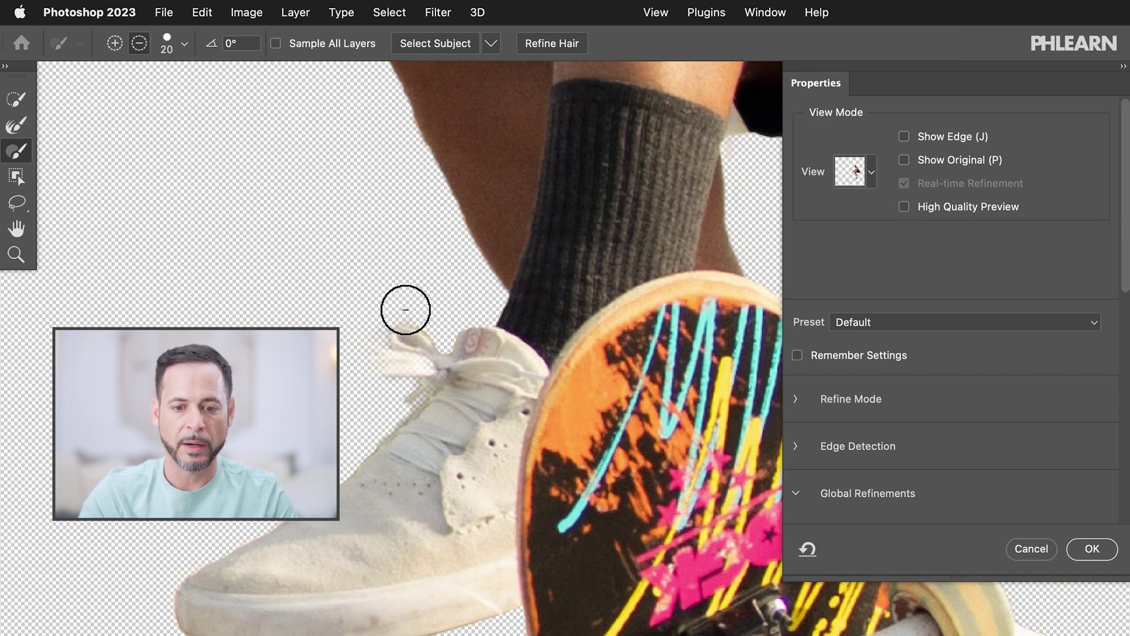
{"action": "key", "text": "super+minus"}
{"action": "key", "text": "super+minus"}
{"action": "key", "text": "super+minus"}
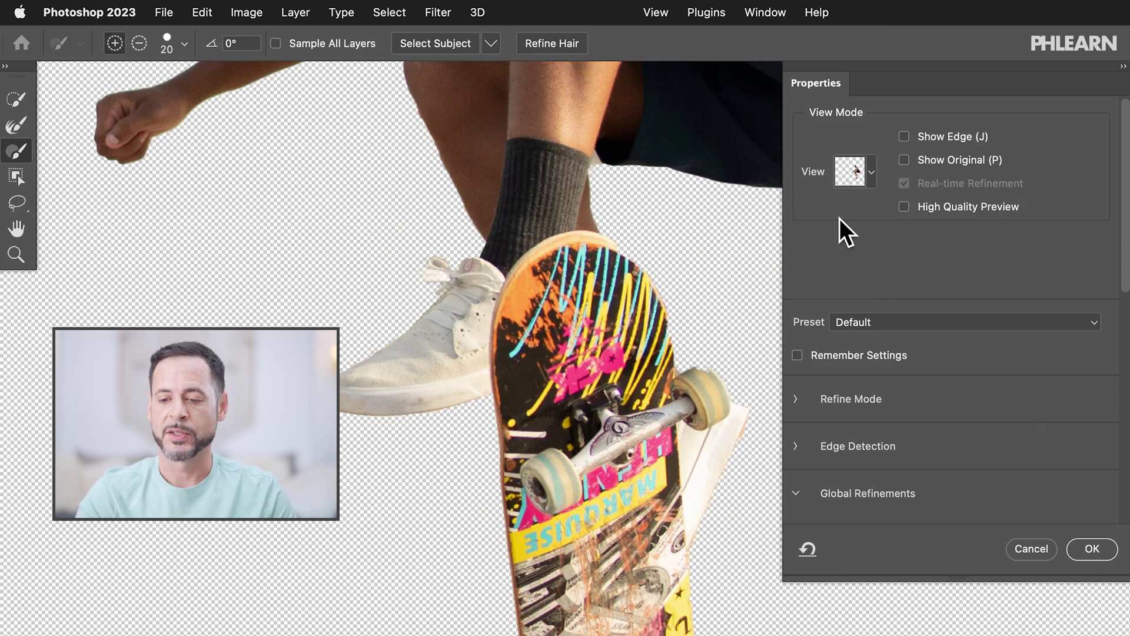
{"action": "scroll", "coordinate": [839, 217], "scroll_direction": "down", "scroll_amount": 6}
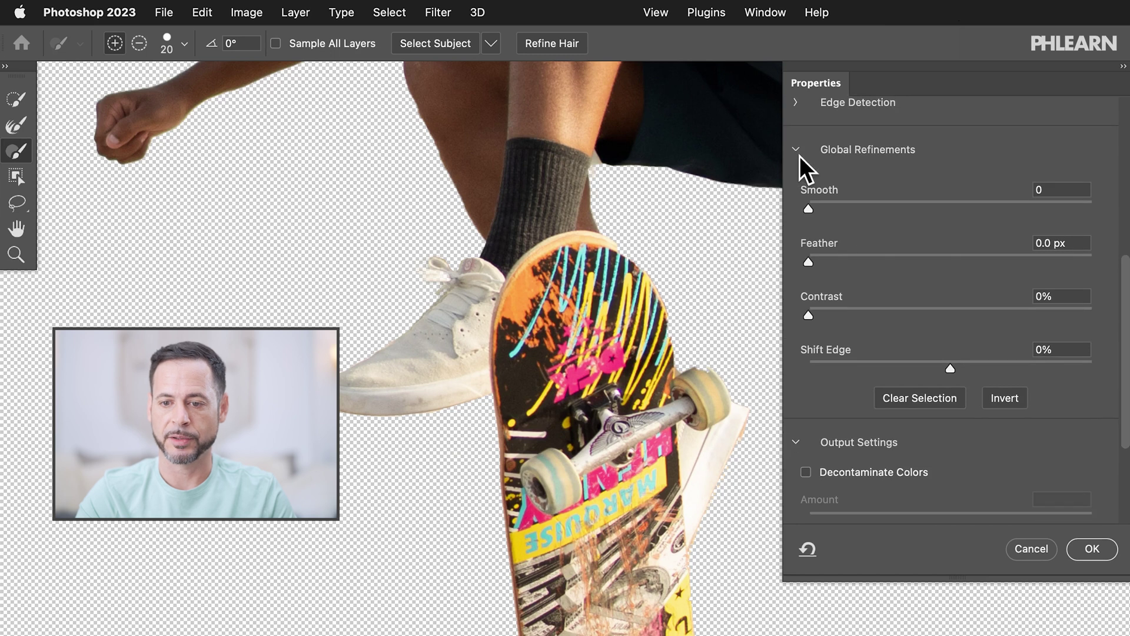
{"action": "left_click", "coordinate": [796, 149]}
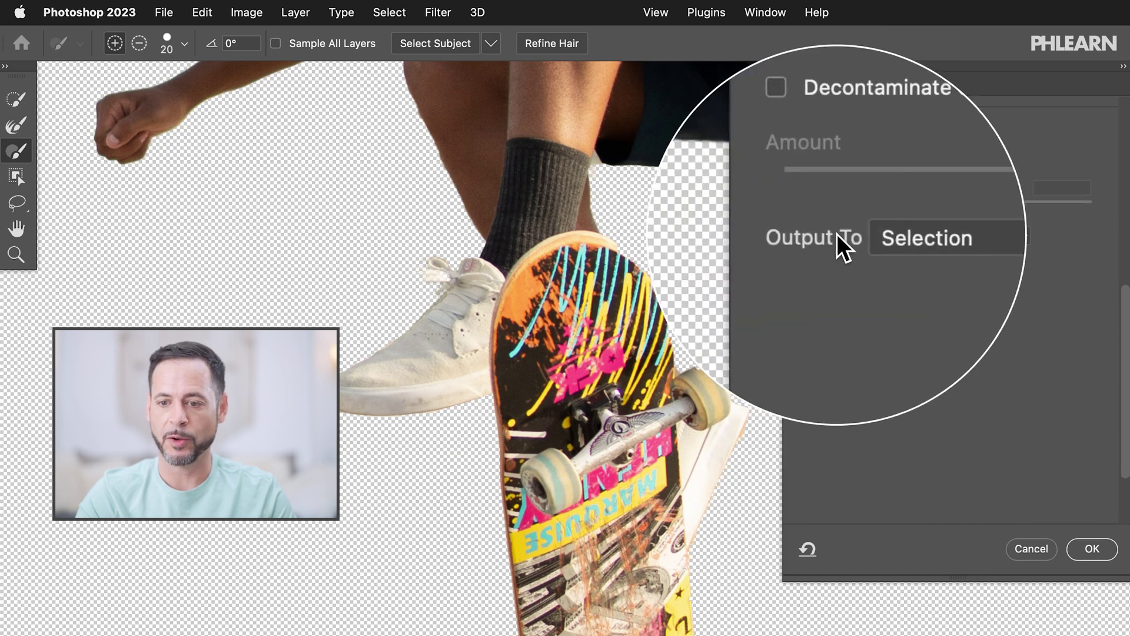
{"action": "left_click", "coordinate": [886, 236]}
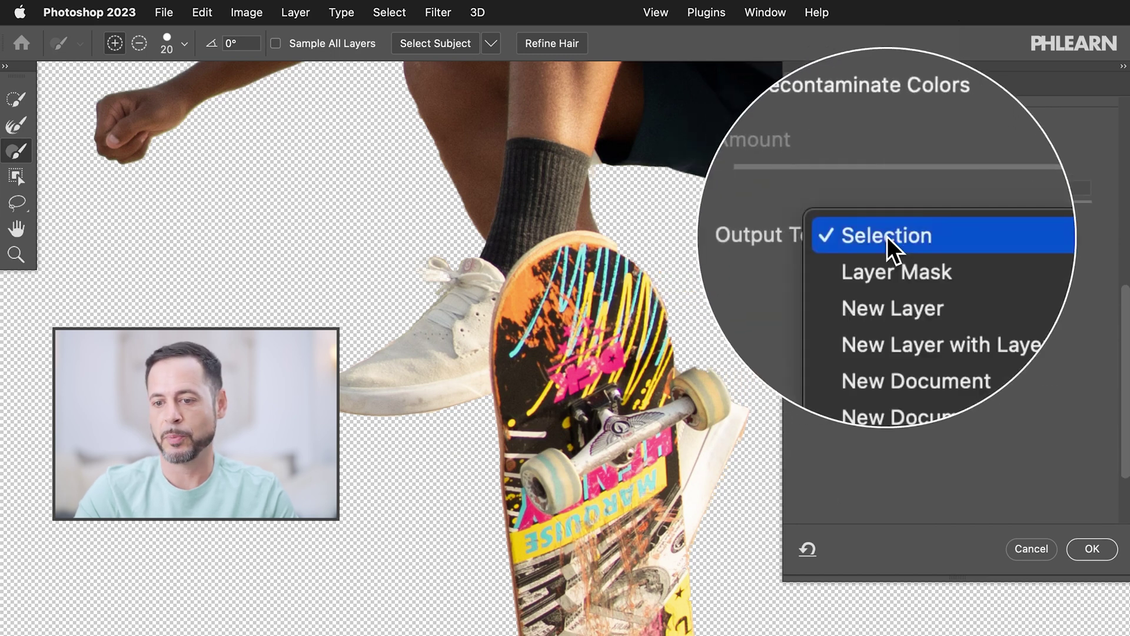
{"action": "left_click", "coordinate": [888, 236]}
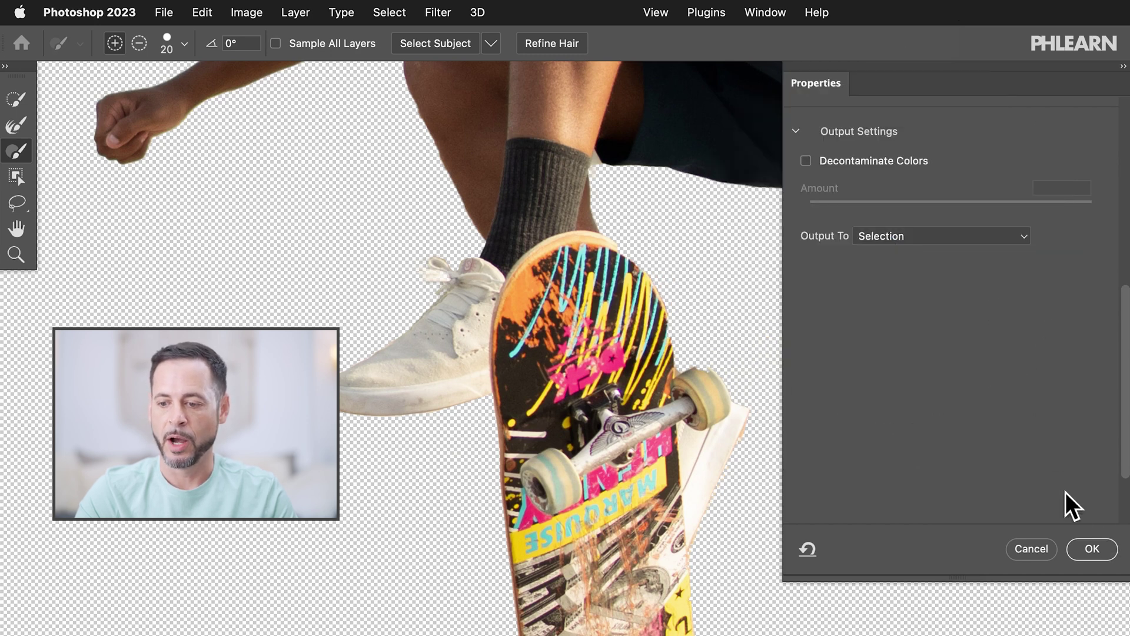
{"action": "left_click", "coordinate": [1088, 549]}
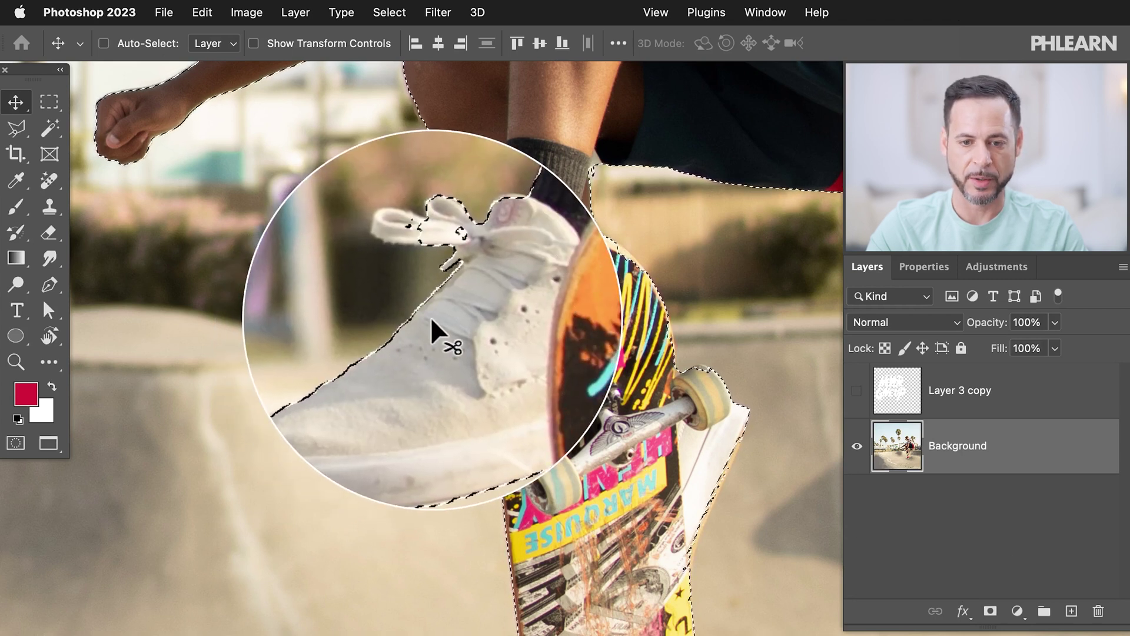
Duplicate Background, mask the copy to the skater selection, and hide the original Background.
{"action": "key", "text": "super+minus"}
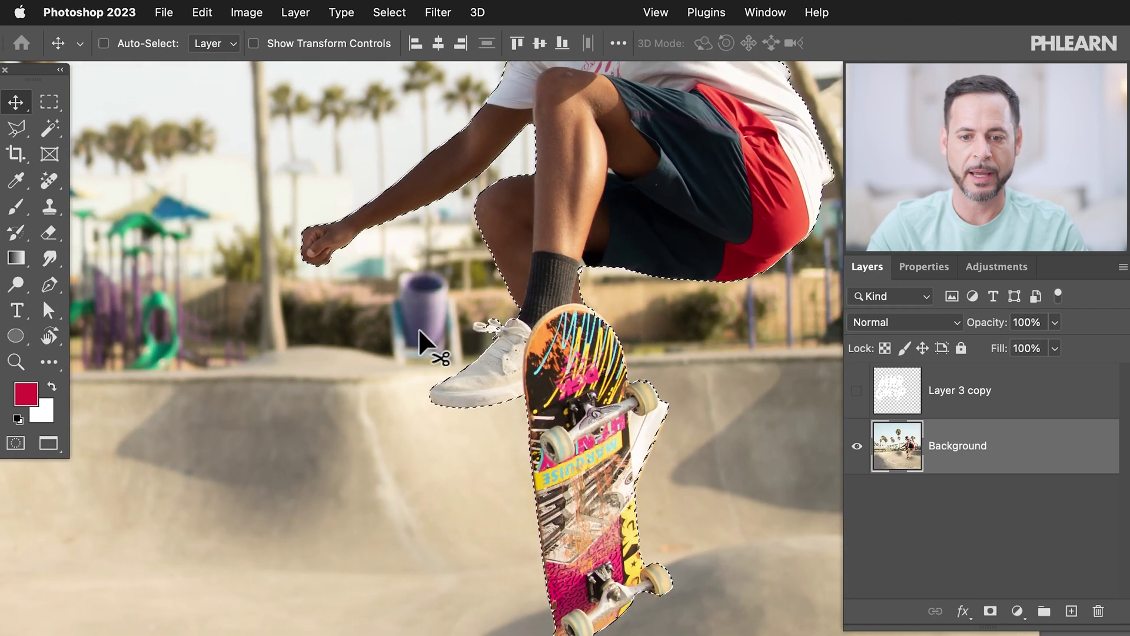
{"action": "scroll", "coordinate": [419, 327], "scroll_direction": "up", "scroll_amount": 1}
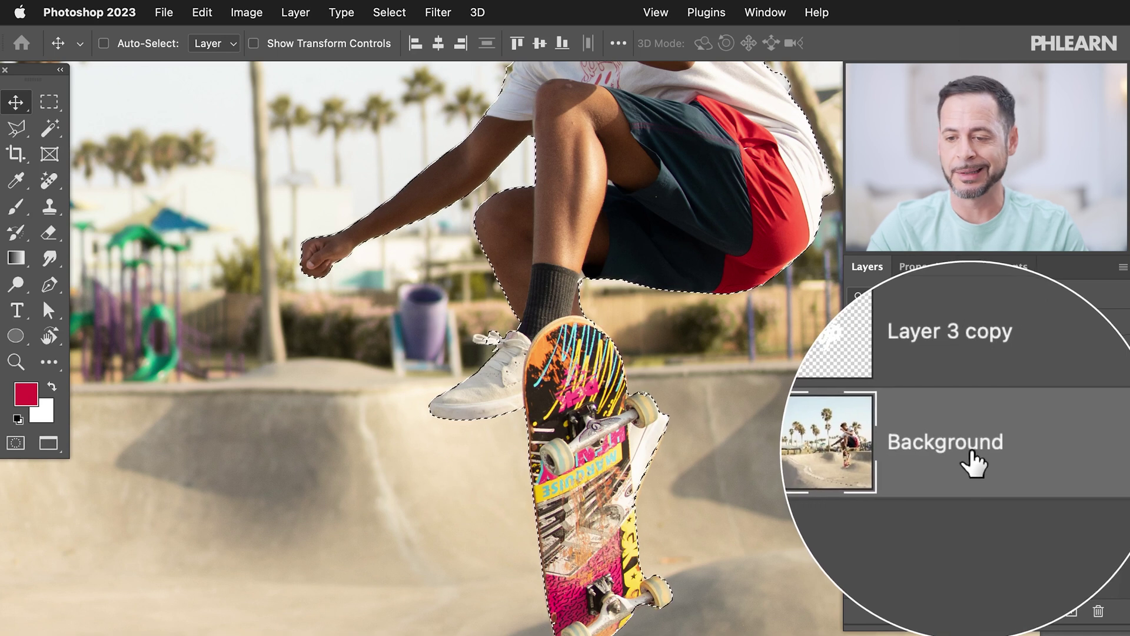
{"action": "left_click_drag", "start_coordinate": [975, 462], "coordinate": [1070, 613]}
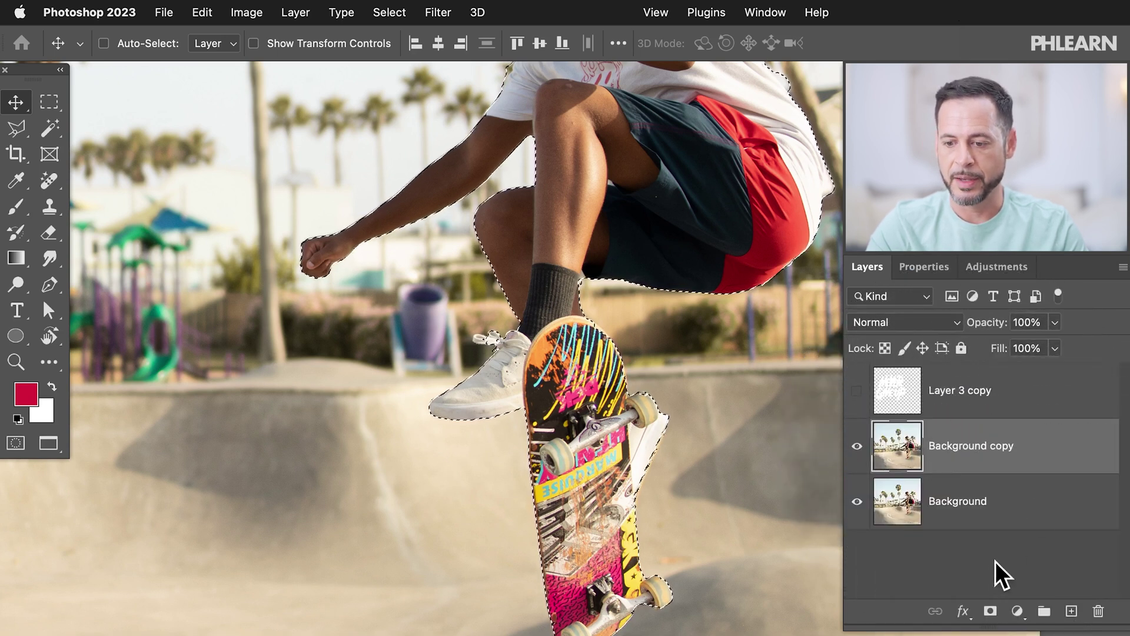
{"action": "left_click", "coordinate": [992, 623]}
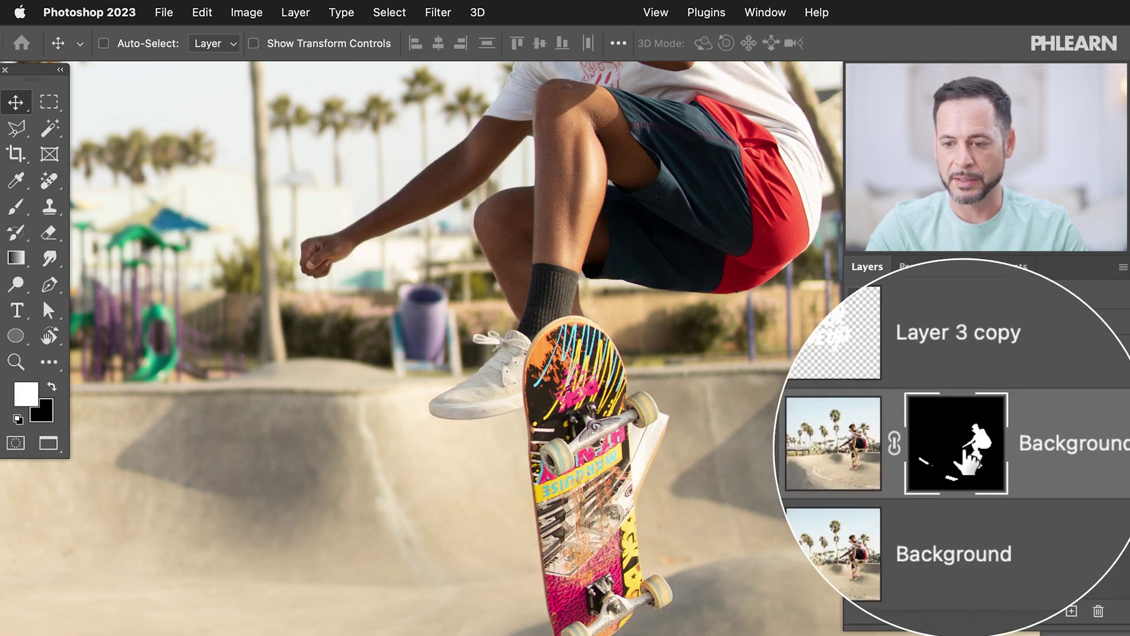
{"action": "left_click", "coordinate": [856, 501]}
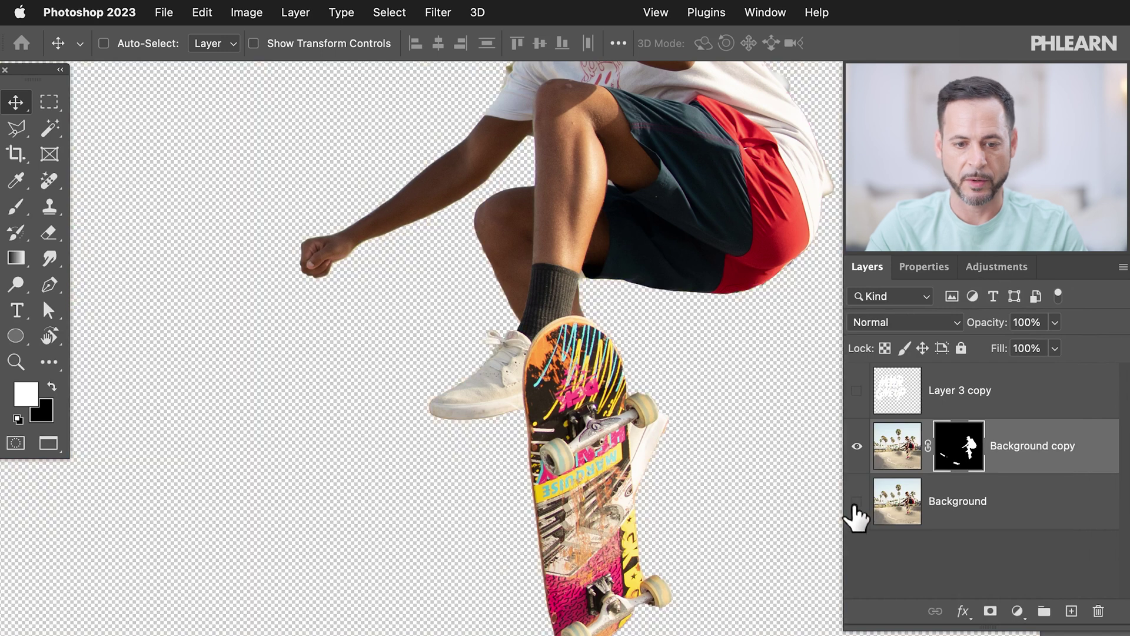
{"action": "key", "text": "super+0"}
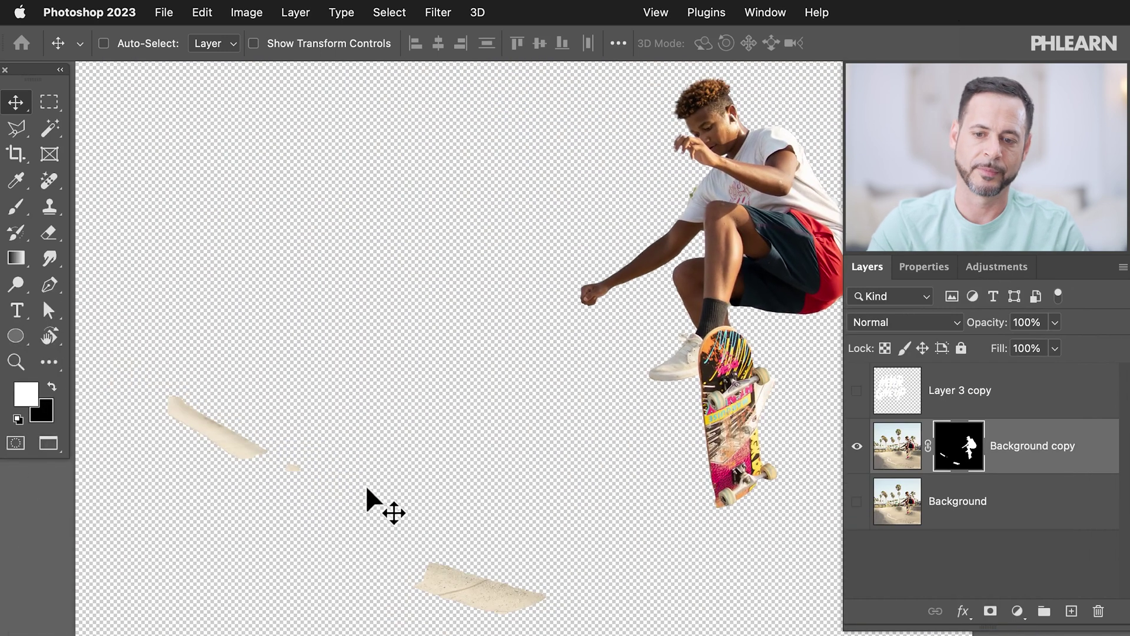
{"action": "scroll", "coordinate": [366, 485], "scroll_direction": "down", "scroll_amount": 5}
{"action": "scroll", "coordinate": [366, 486], "scroll_direction": "up", "scroll_amount": 1}
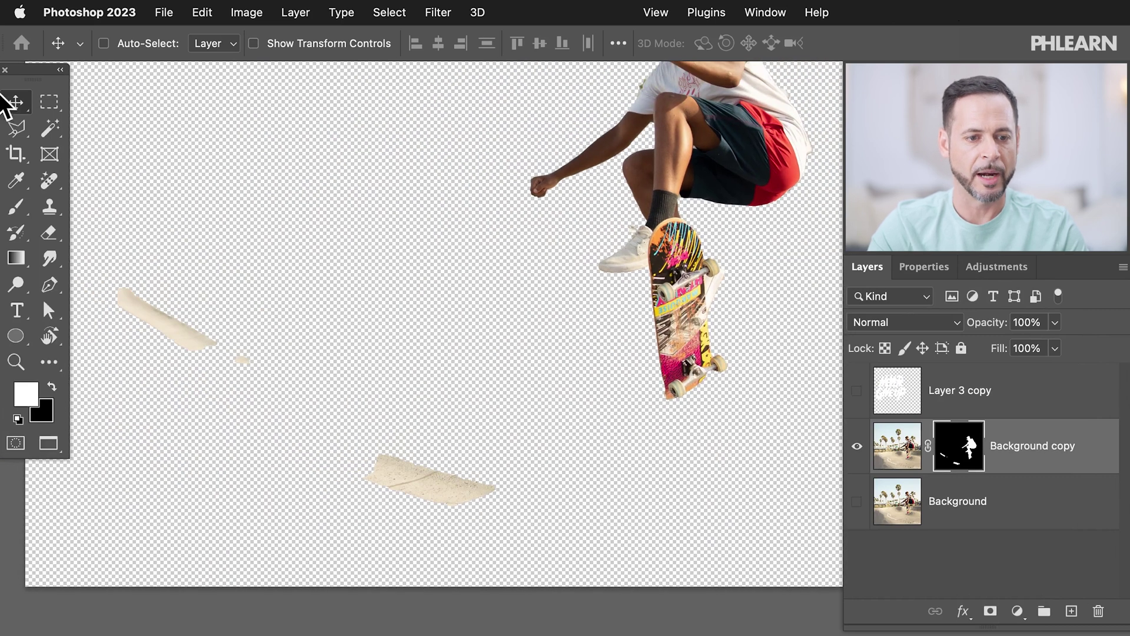
{"action": "left_click_drag", "start_coordinate": [12, 132], "coordinate": [90, 127]}
Lasso the two stray ramp fragments, fill them black on the mask, deselect and reshow Background.
{"action": "mouse_move", "coordinate": [104, 227]}
{"action": "left_mouse_down"}
{"action": "mouse_move", "coordinate": [510, 300]}
{"action": "mouse_move", "coordinate": [438, 551]}
{"action": "left_mouse_up"}
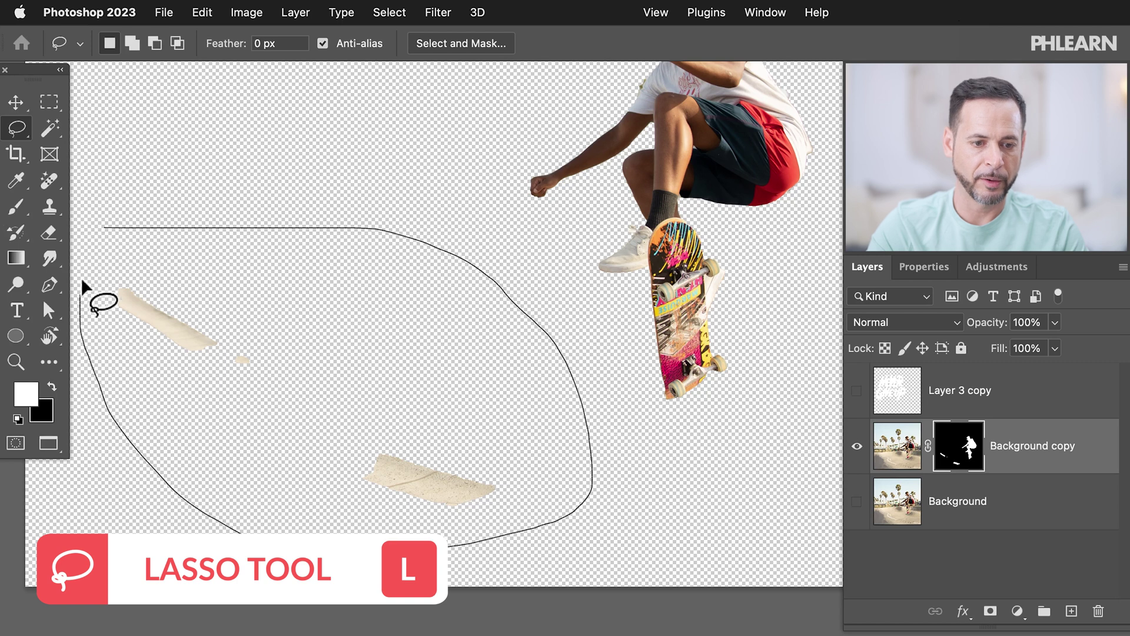
{"action": "left_click_drag", "start_coordinate": [82, 284], "coordinate": [114, 235]}
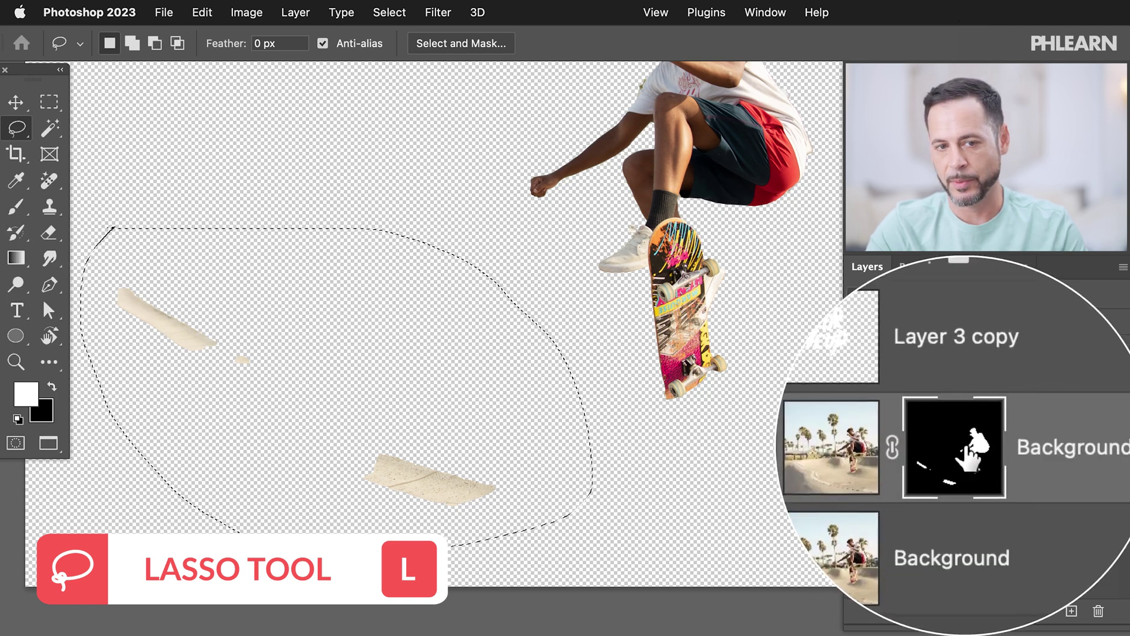
{"action": "left_click", "coordinate": [202, 12]}
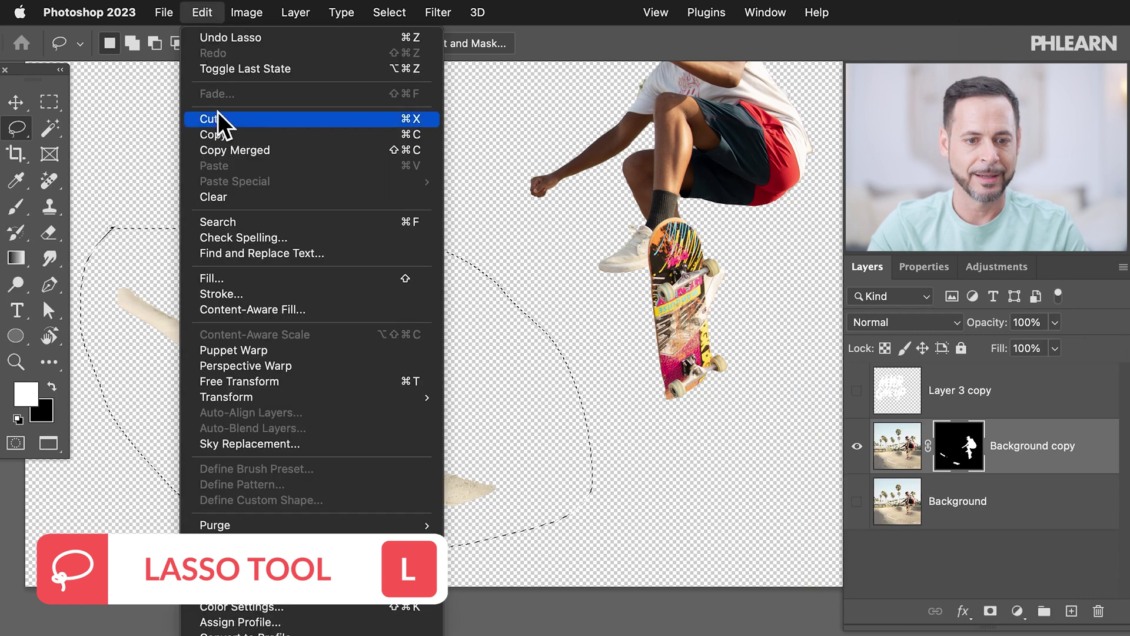
{"action": "left_click", "coordinate": [237, 281]}
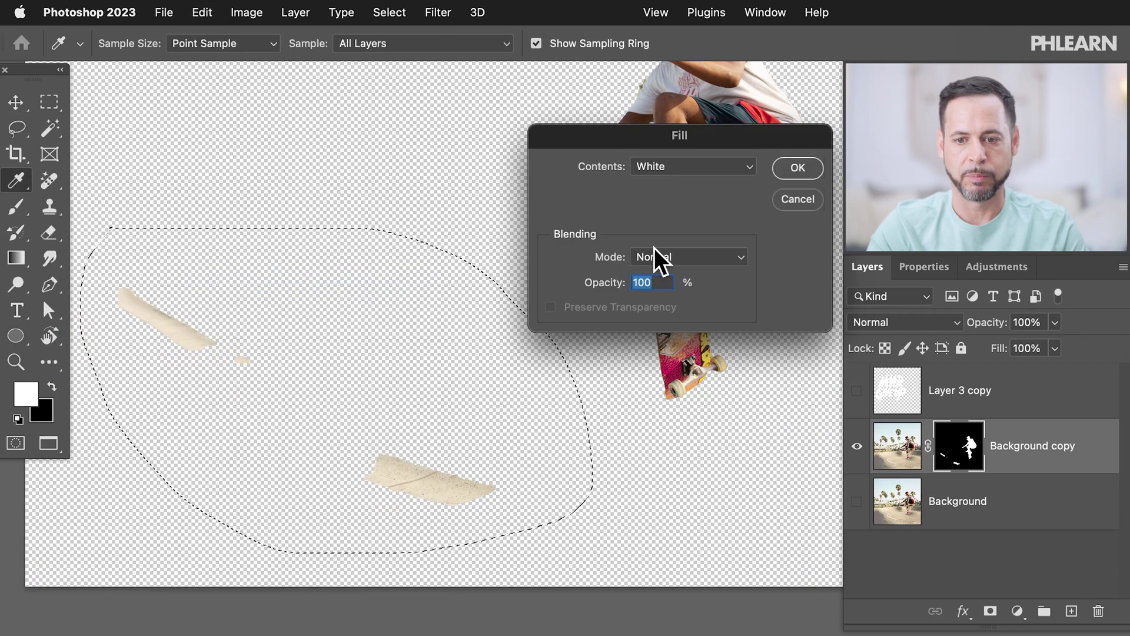
{"action": "left_click", "coordinate": [673, 164]}
{"action": "left_click", "coordinate": [673, 123]}
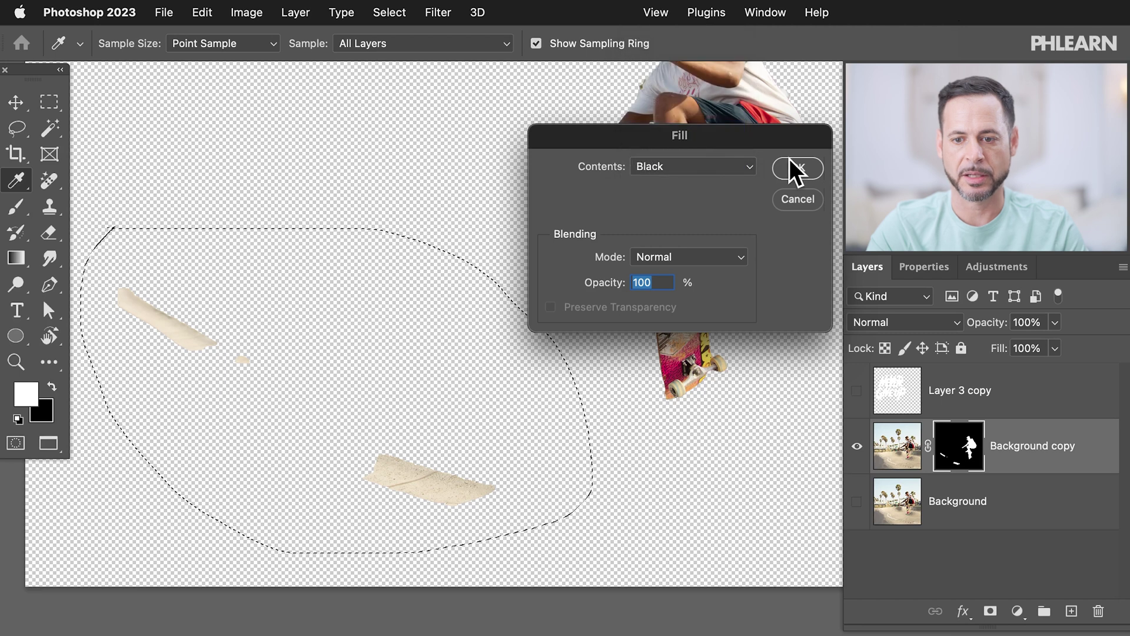
{"action": "left_click", "coordinate": [791, 160]}
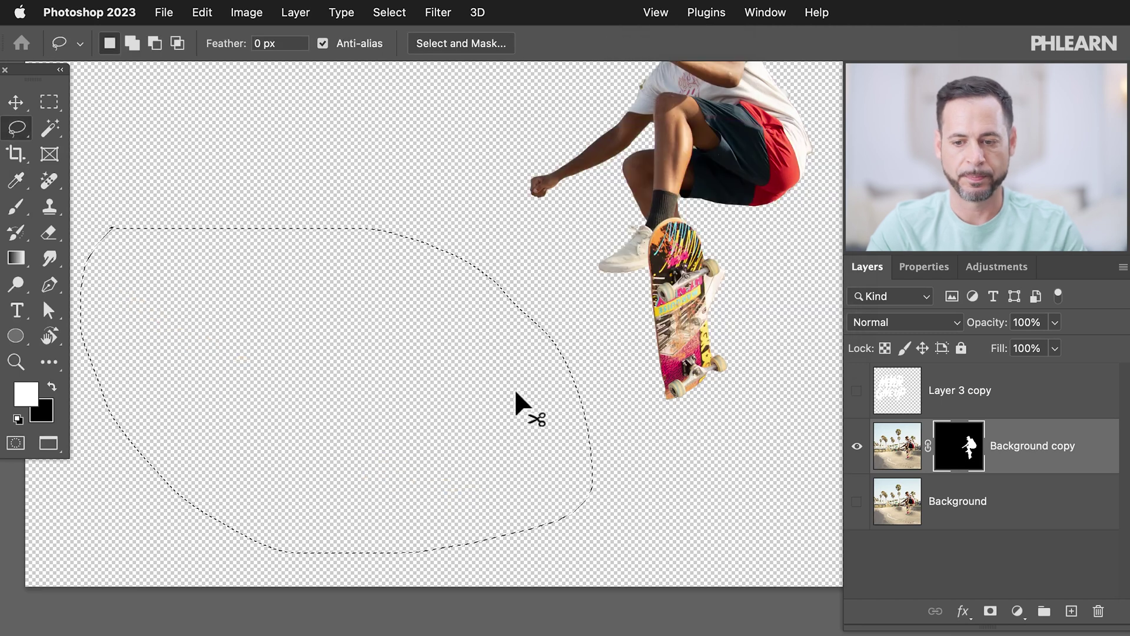
{"action": "key", "text": "ctrl+d"}
{"action": "left_click", "coordinate": [857, 501]}
{"action": "scroll", "coordinate": [594, 353], "scroll_direction": "down", "scroll_amount": 3}
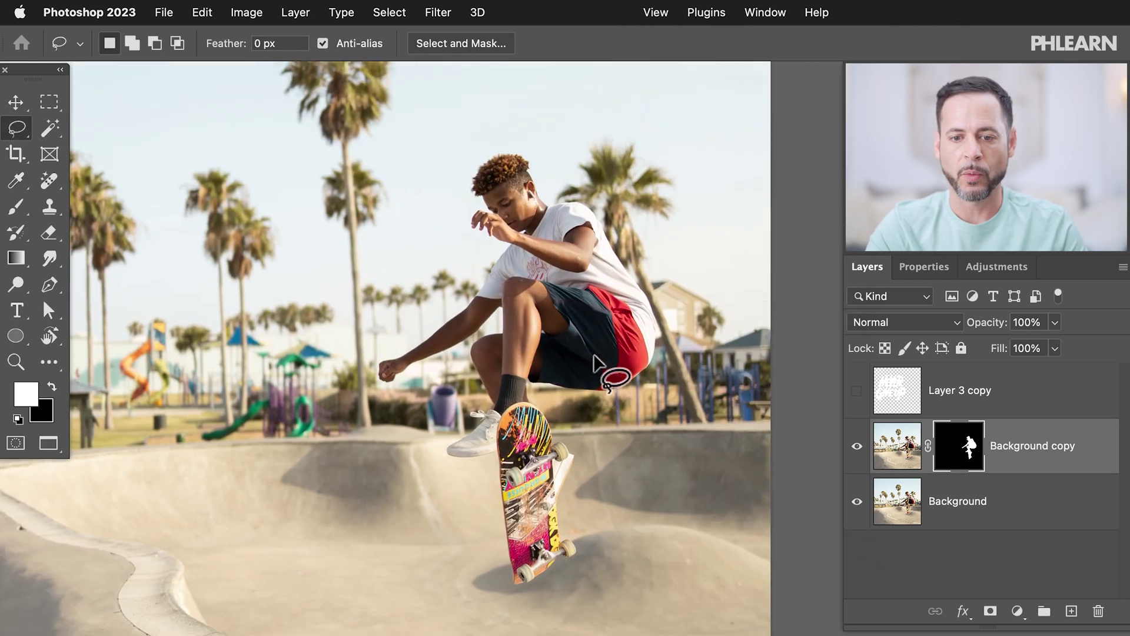
{"action": "scroll", "coordinate": [593, 353], "scroll_direction": "up", "scroll_amount": 5}
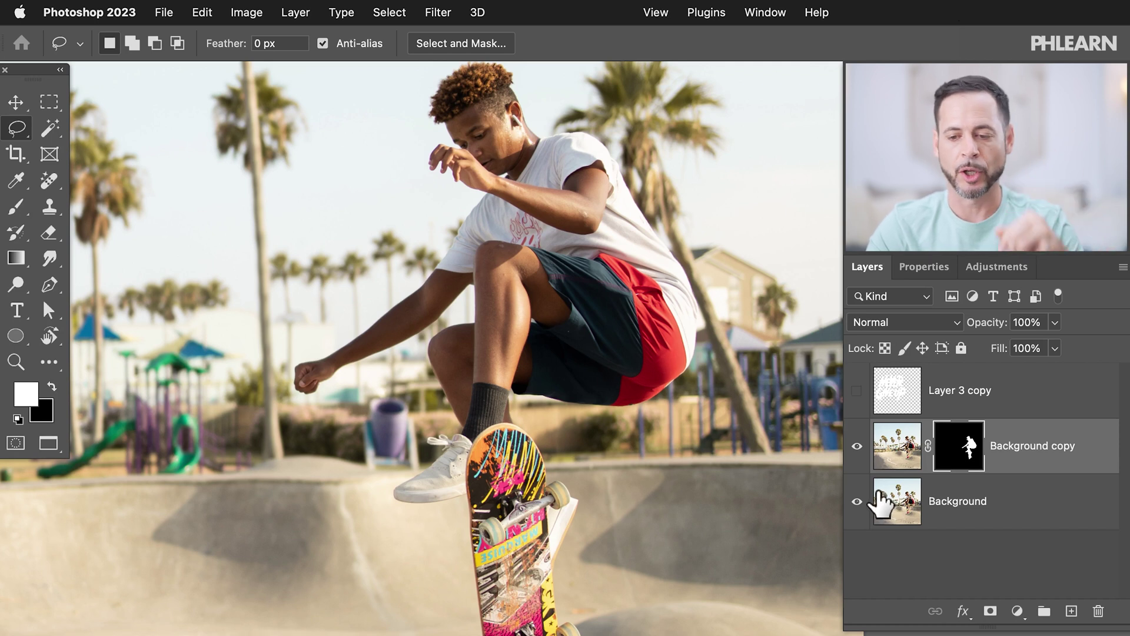
{"action": "left_click", "coordinate": [991, 511]}
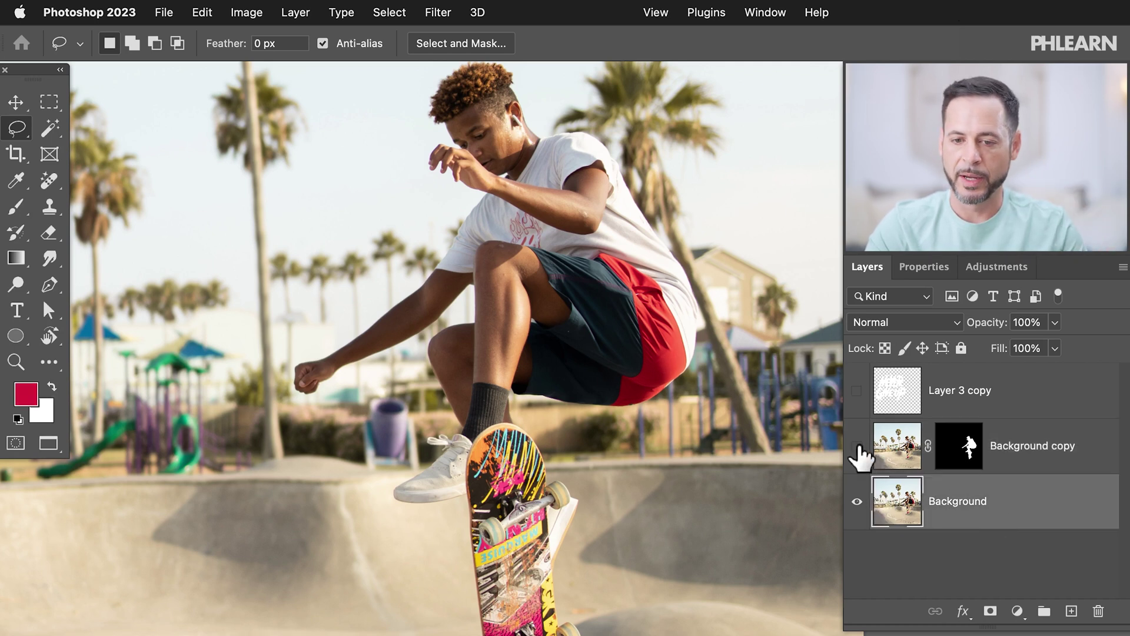
{"action": "left_click", "coordinate": [910, 454]}
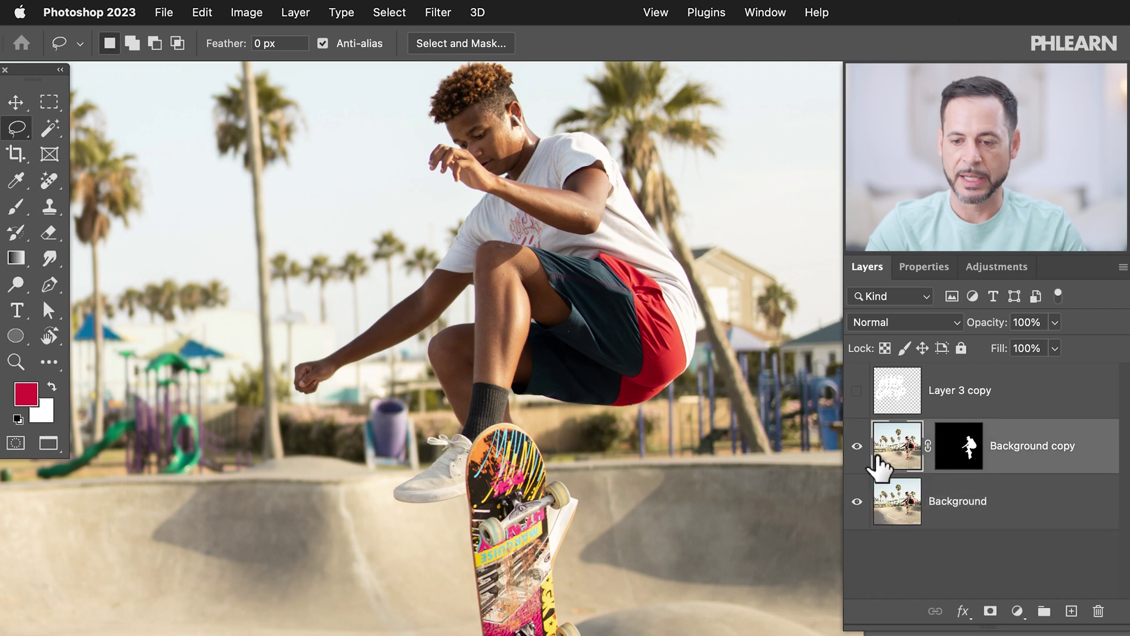
{"action": "key", "text": "v"}
{"action": "left_click_drag", "start_coordinate": [575, 447], "coordinate": [410, 395]}
{"action": "key", "text": "super+z"}
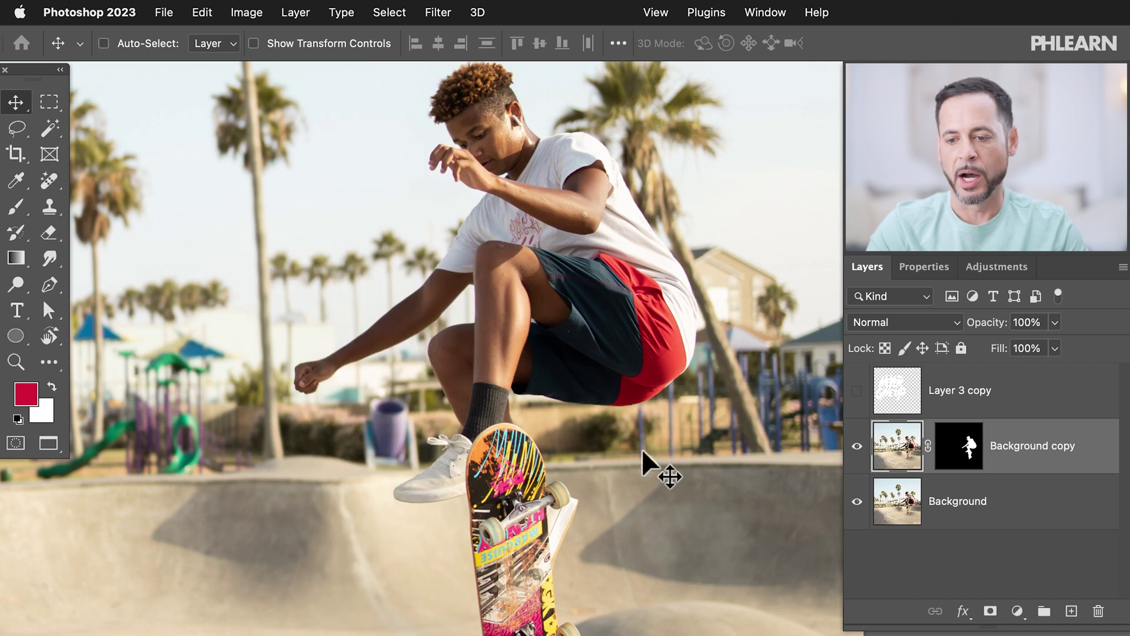
{"action": "scroll", "coordinate": [595, 421], "scroll_direction": "down", "scroll_amount": 3}
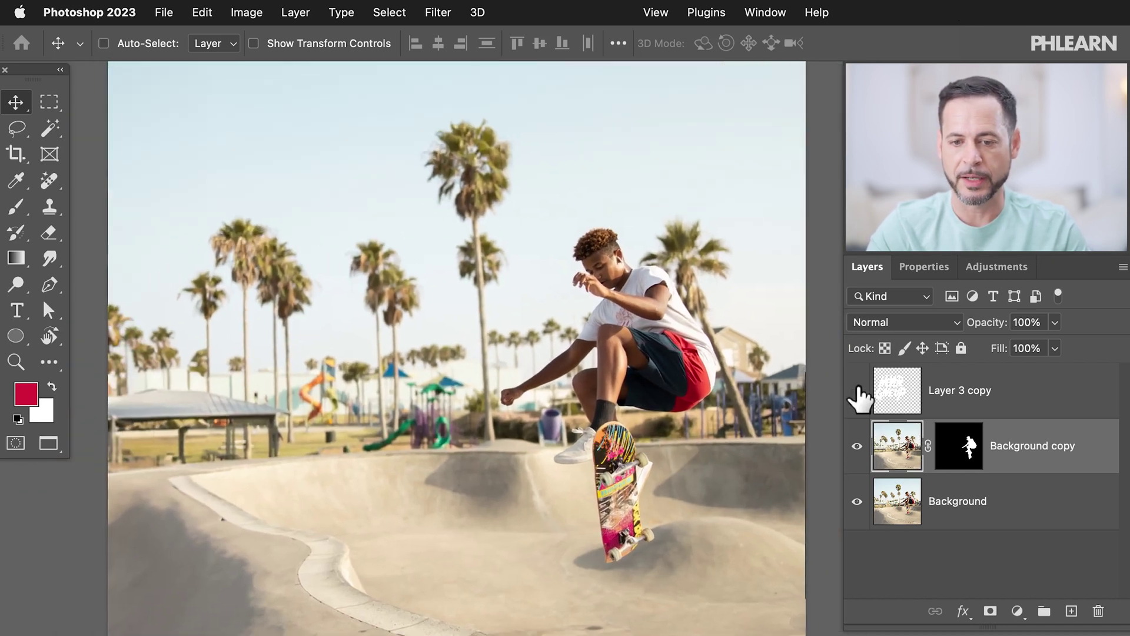
{"action": "left_click", "coordinate": [857, 391]}
Move the lettering layer below Background copy, reposition it on the canvas, and start renaming the layers.
{"action": "left_click", "coordinate": [954, 401]}
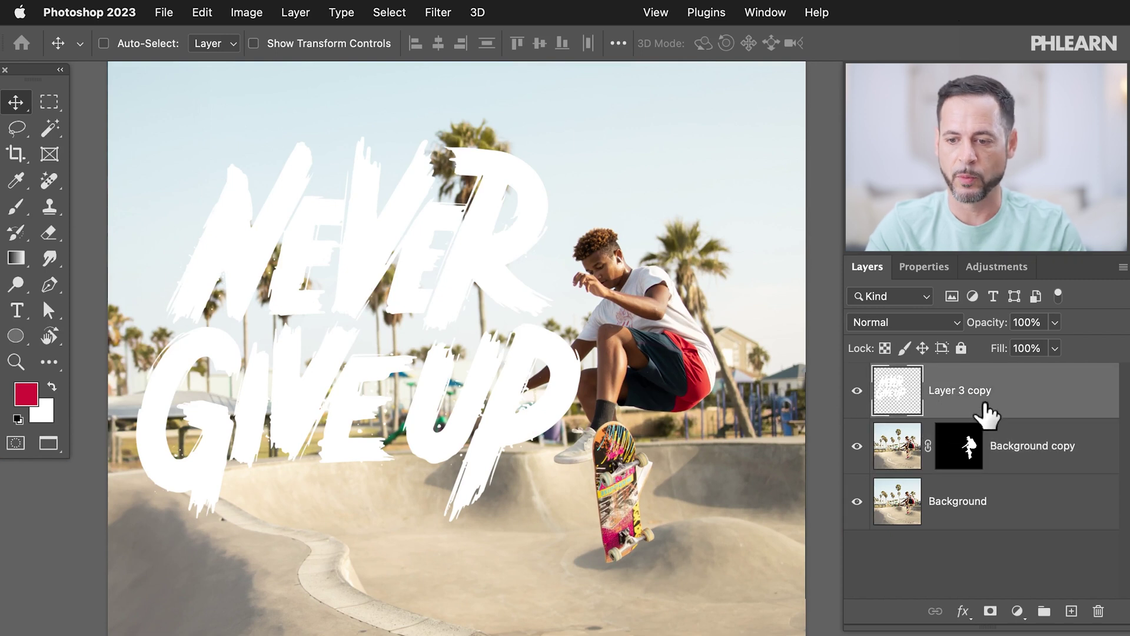
{"action": "left_click_drag", "start_coordinate": [998, 405], "coordinate": [1001, 473]}
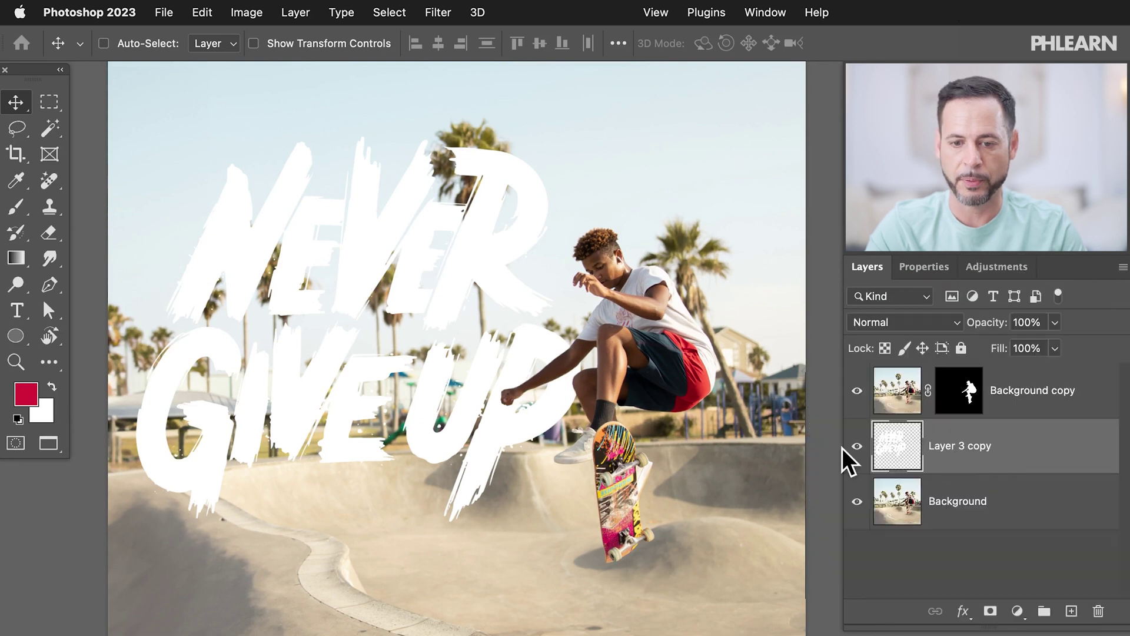
{"action": "left_click_drag", "start_coordinate": [526, 370], "coordinate": [548, 394]}
{"action": "double_click", "coordinate": [1019, 390]}
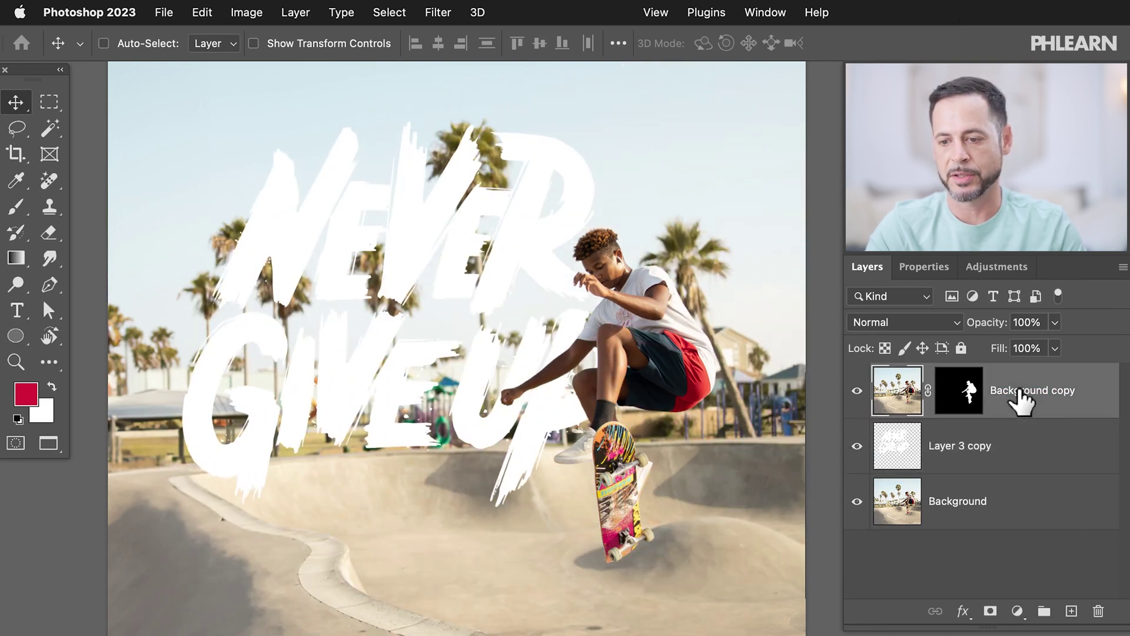
{"action": "key", "text": "BackSpace"}
{"action": "key", "text": "super+z"}
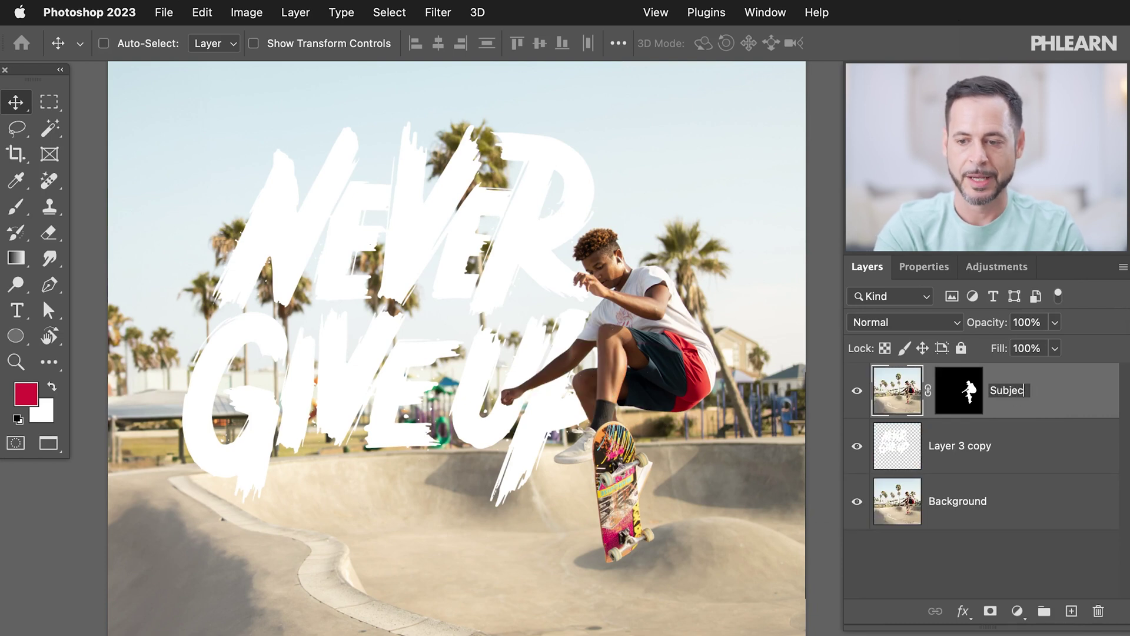
{"action": "left_click", "coordinate": [962, 444]}
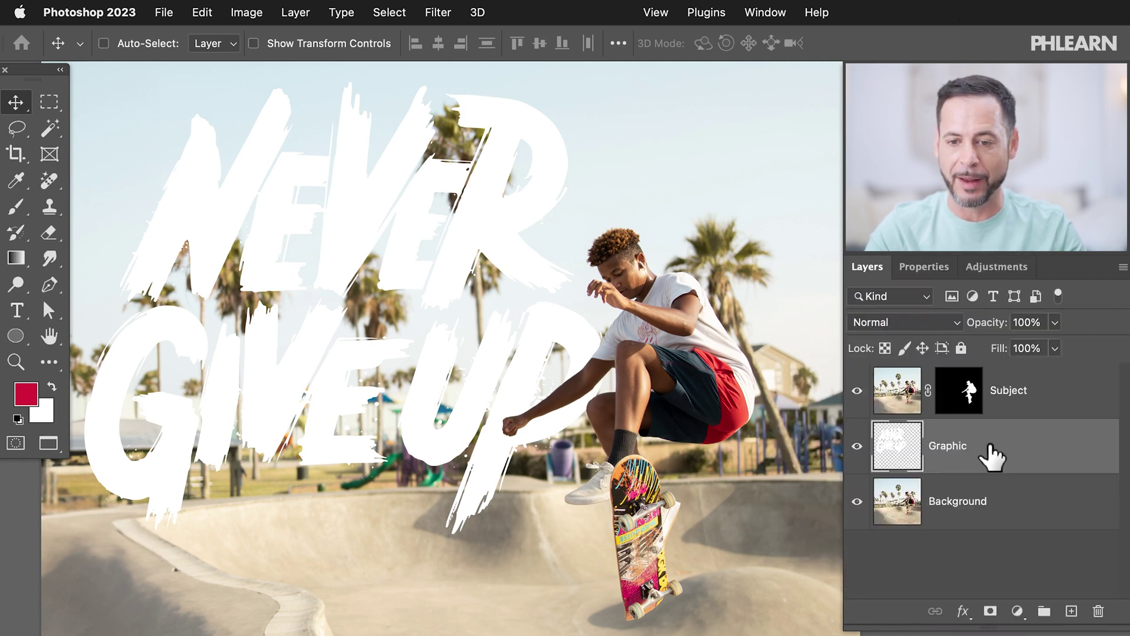
Double-click the lettering layer's name to rename it Graphic.
{"action": "double_click", "coordinate": [989, 454]}
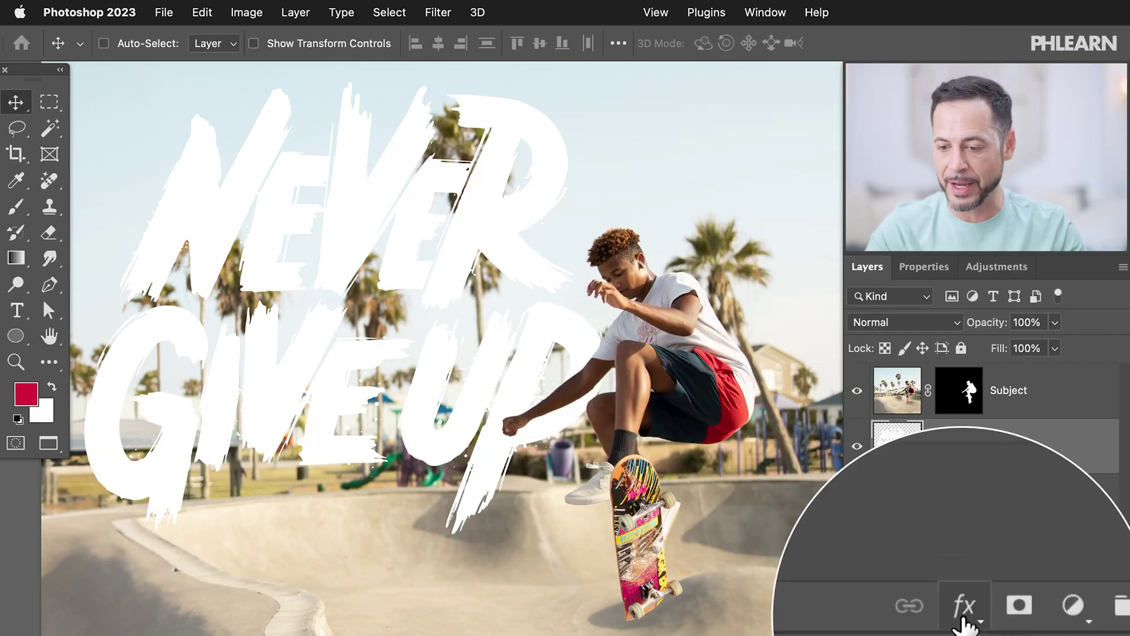
Open Blending Options from the fx menu for the Graphic lettering layer.
{"action": "left_click", "coordinate": [963, 612]}
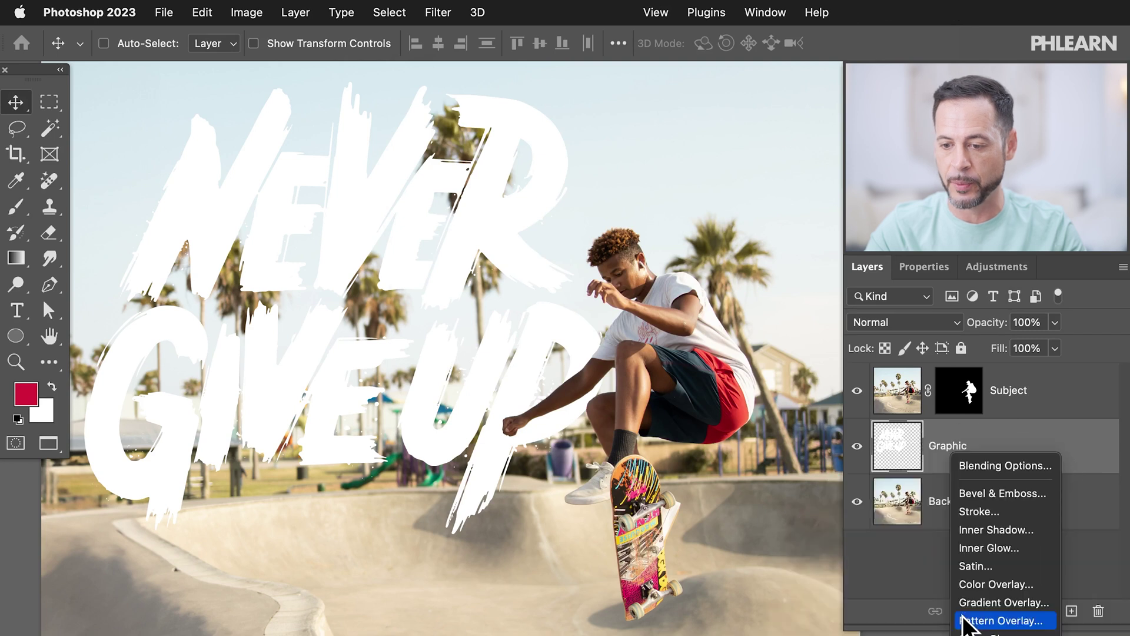
{"action": "left_click", "coordinate": [981, 465]}
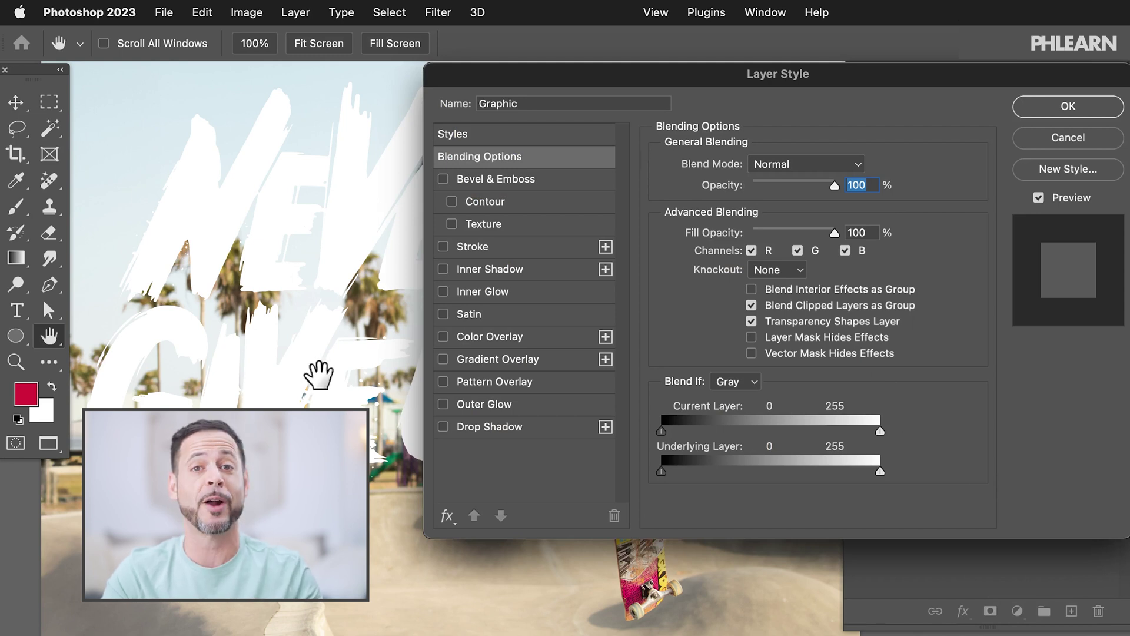
{"action": "scroll", "coordinate": [318, 374], "scroll_direction": "right", "scroll_amount": 5}
{"action": "scroll", "coordinate": [317, 374], "scroll_direction": "down", "scroll_amount": 2}
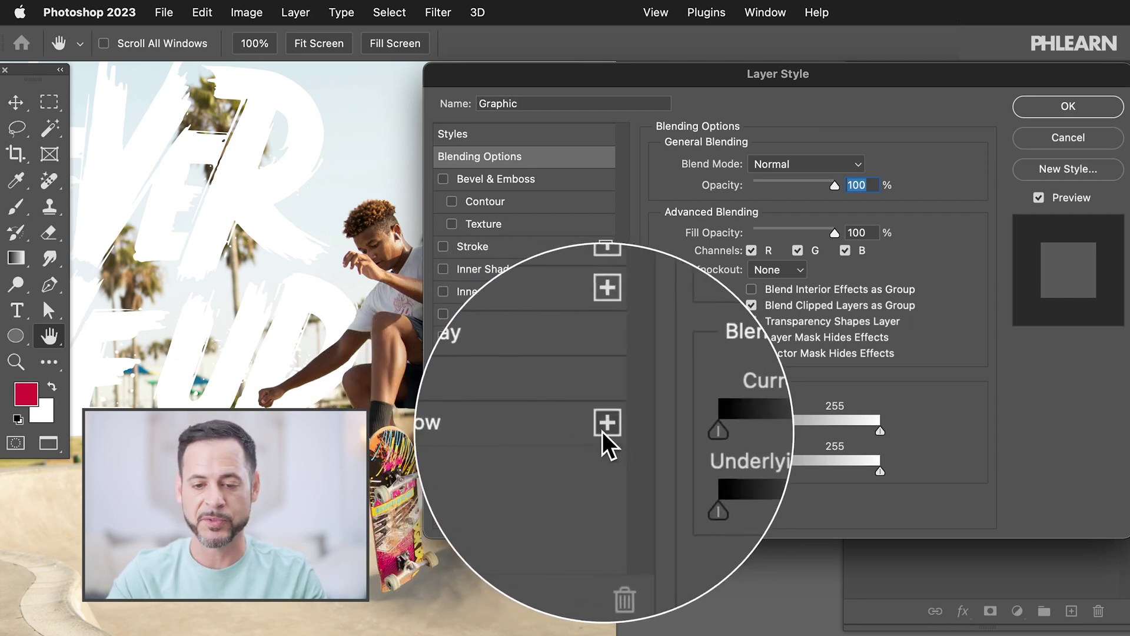
Add a Drop Shadow set to Normal, 100% opacity, about 24 px distance and size 0.
{"action": "left_click", "coordinate": [492, 429]}
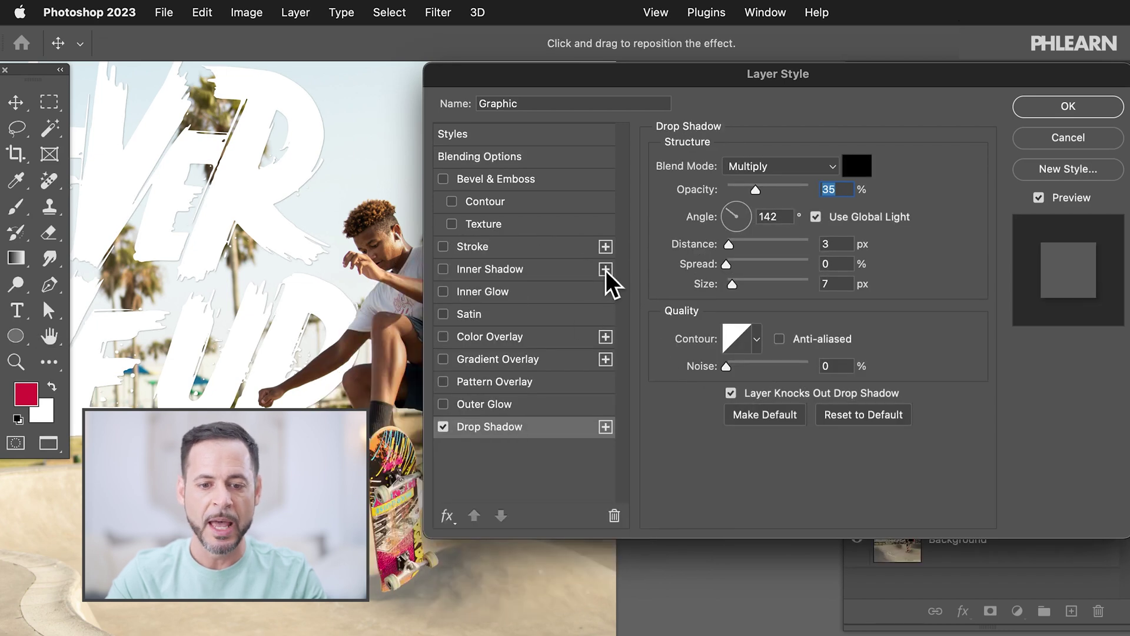
{"action": "scroll", "coordinate": [287, 309], "scroll_direction": "right", "scroll_amount": 2}
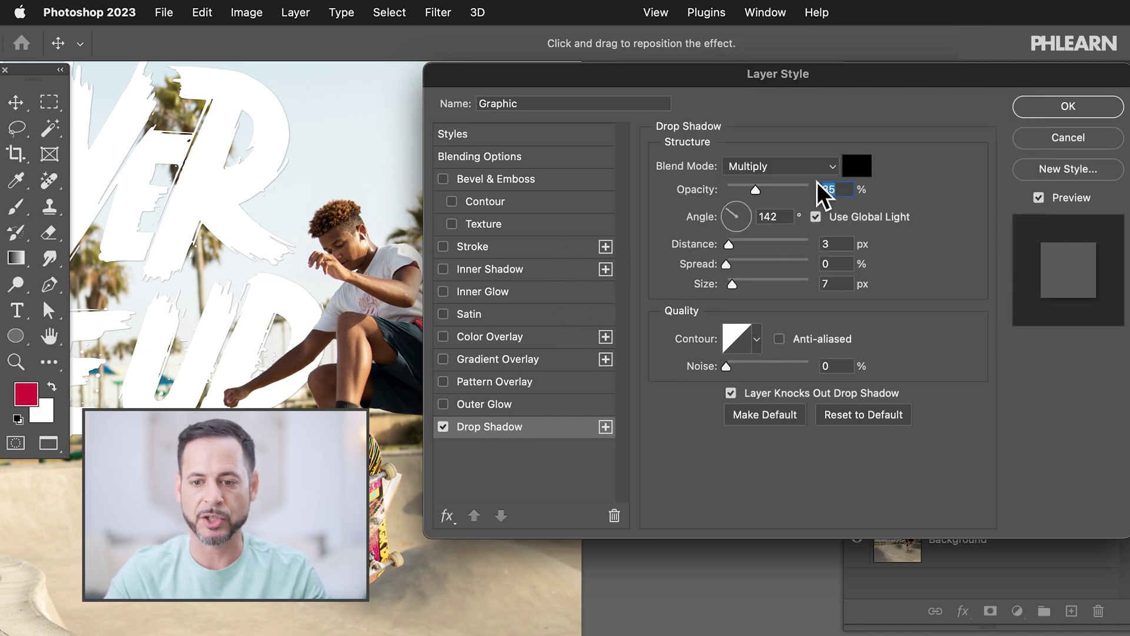
{"action": "left_click", "coordinate": [781, 168]}
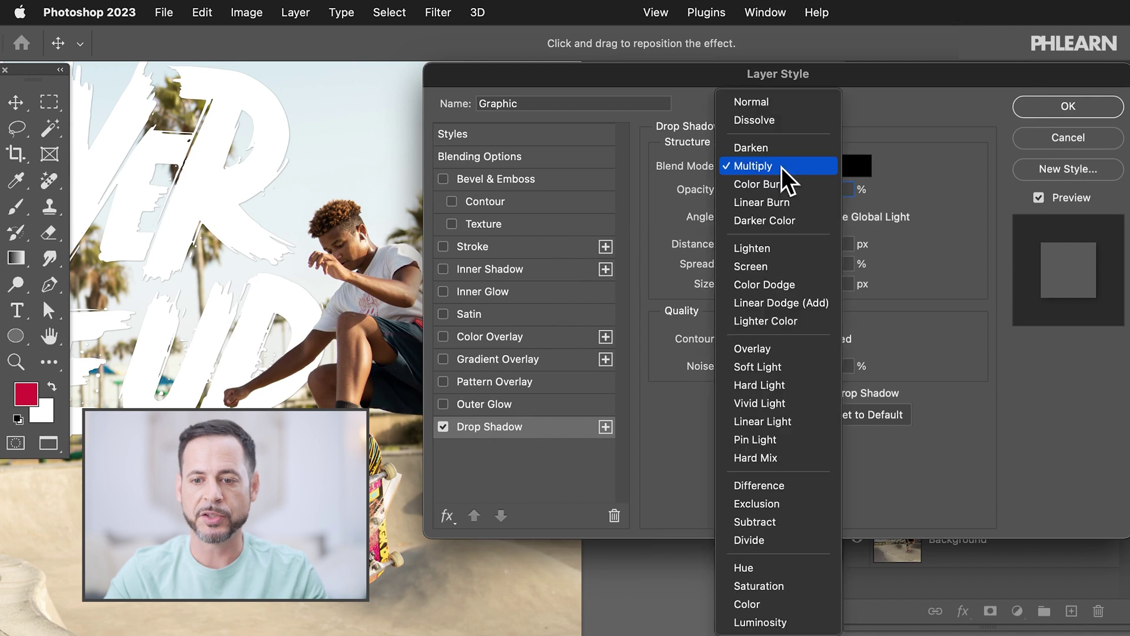
{"action": "left_click", "coordinate": [766, 101]}
{"action": "left_click_drag", "start_coordinate": [756, 189], "coordinate": [810, 188]}
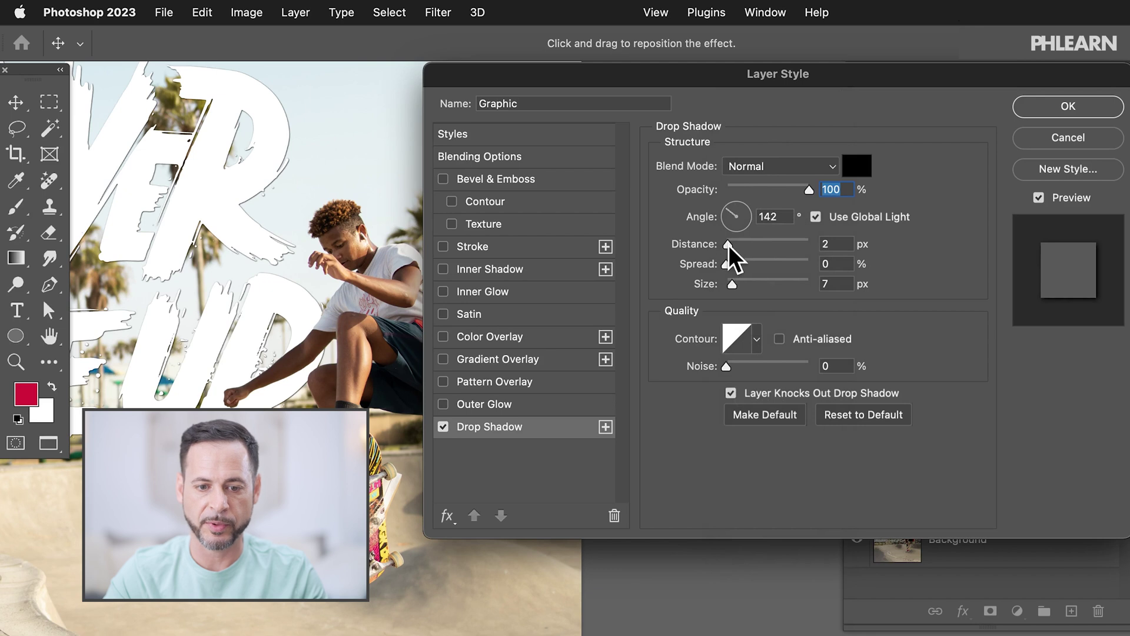
{"action": "left_click_drag", "start_coordinate": [729, 245], "coordinate": [744, 243]}
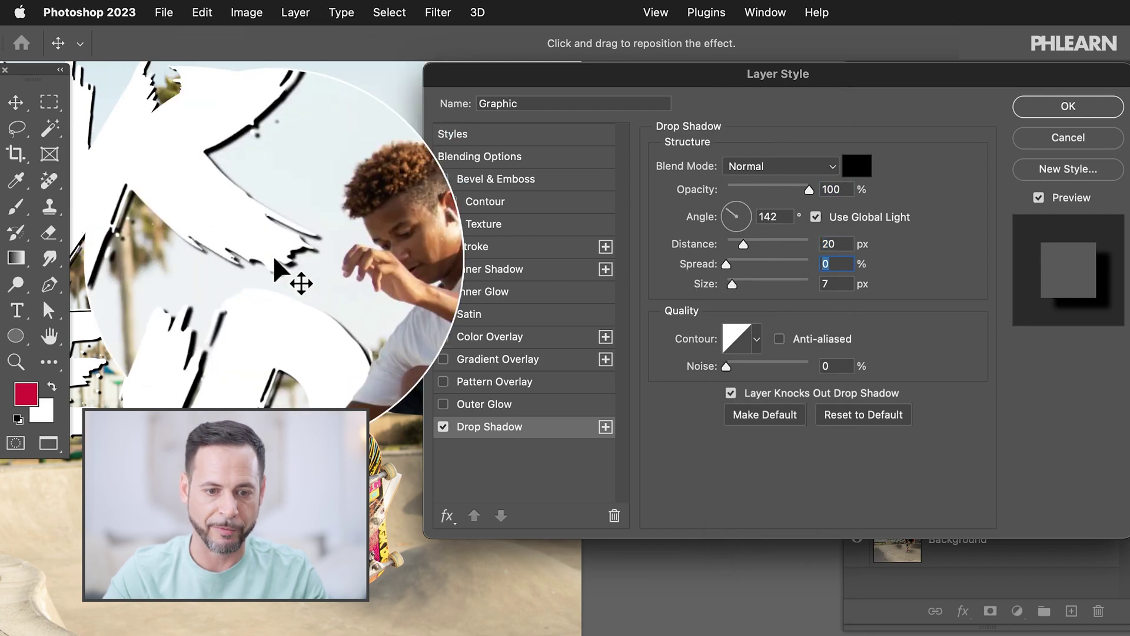
{"action": "left_click_drag", "start_coordinate": [732, 285], "coordinate": [720, 284]}
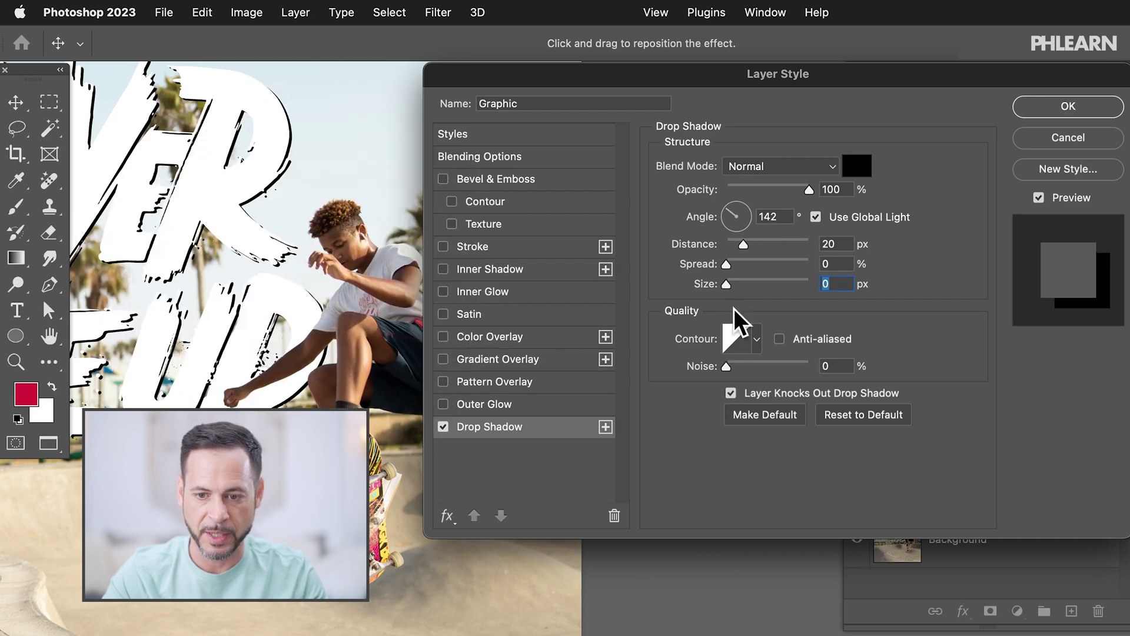
{"action": "left_click_drag", "start_coordinate": [739, 278], "coordinate": [740, 280]}
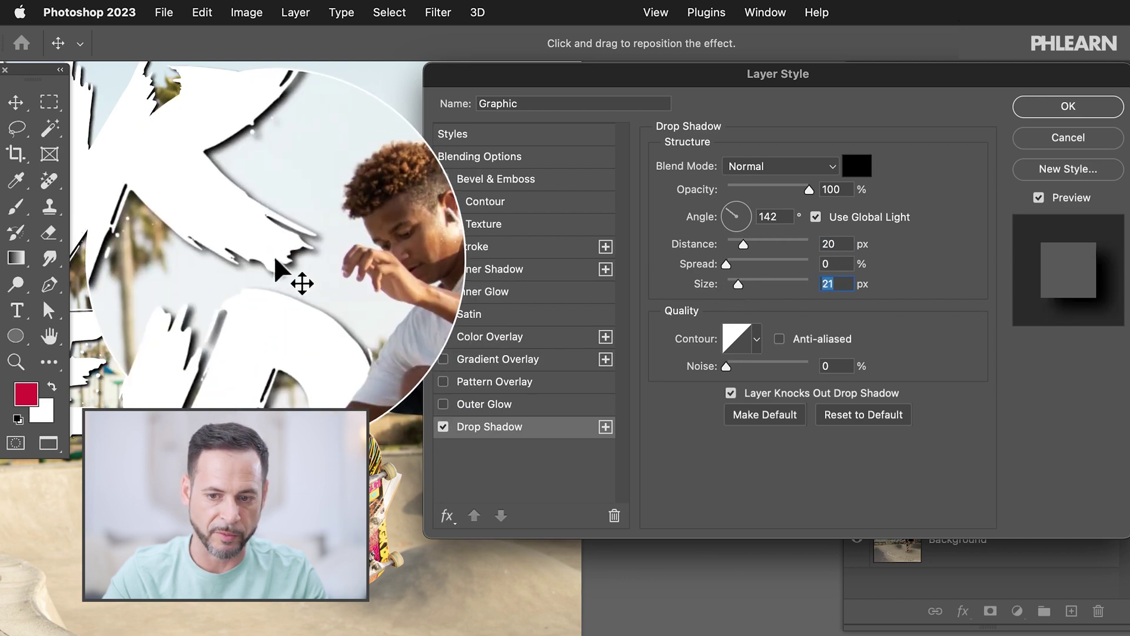
{"action": "left_click_drag", "start_coordinate": [738, 283], "coordinate": [724, 285]}
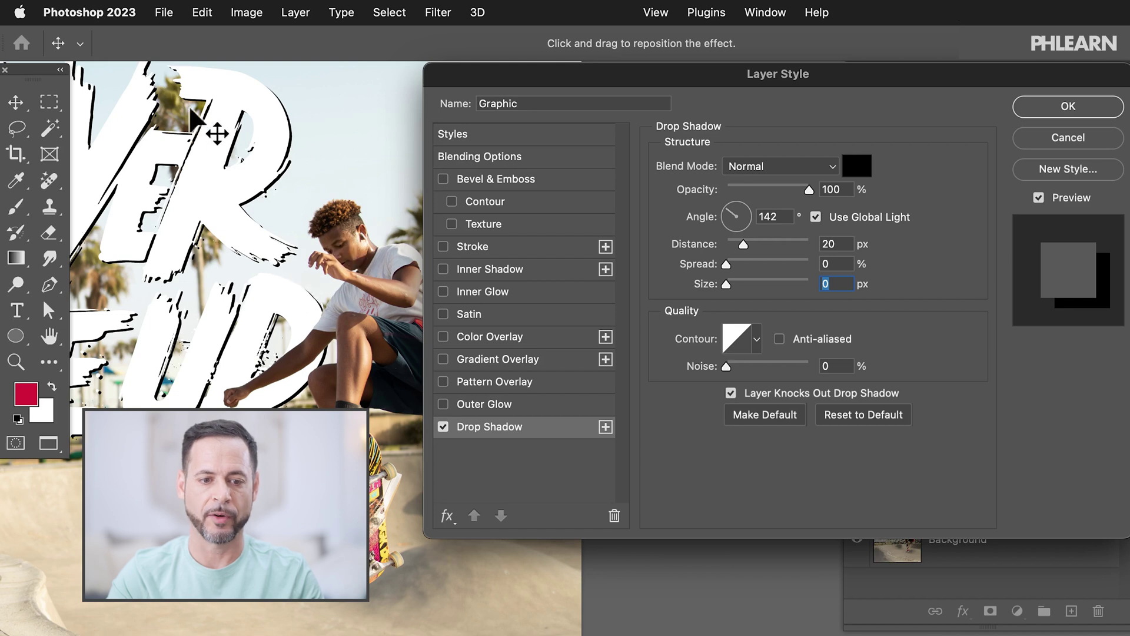
Colour the drop shadow a dark olive tone sampled from the photo.
{"action": "left_click", "coordinate": [855, 167]}
{"action": "mouse_move", "coordinate": [766, 410]}
{"action": "left_mouse_down"}
{"action": "mouse_move", "coordinate": [802, 391]}
{"action": "mouse_move", "coordinate": [802, 462]}
{"action": "mouse_move", "coordinate": [798, 423]}
{"action": "mouse_move", "coordinate": [854, 357]}
{"action": "left_mouse_up"}
{"action": "left_click", "coordinate": [266, 167]}
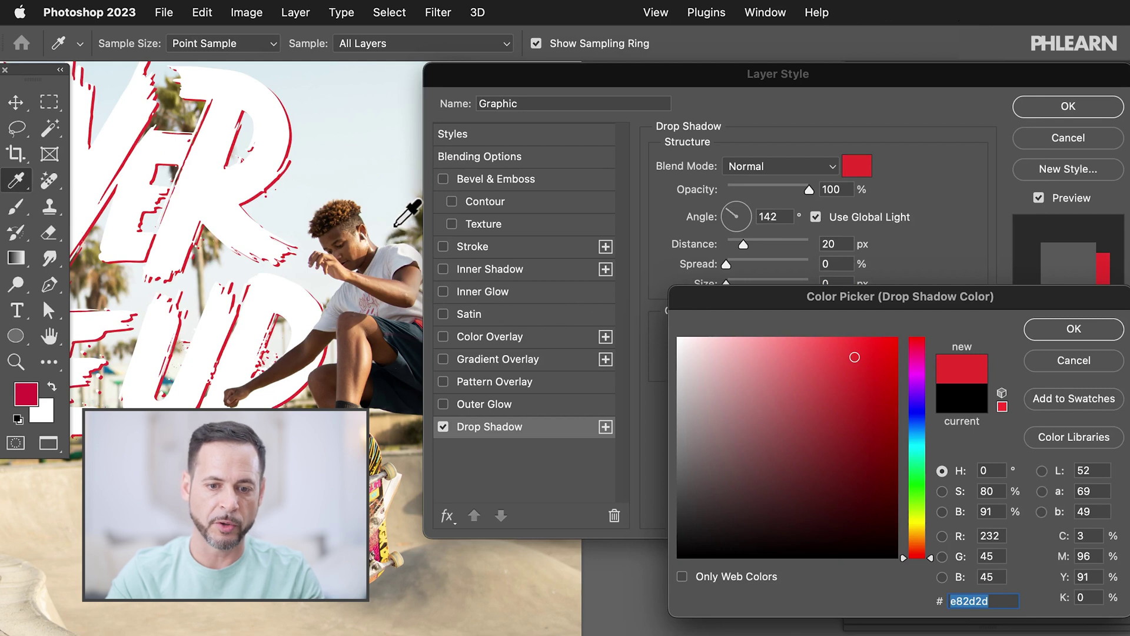
{"action": "left_click", "coordinate": [421, 213]}
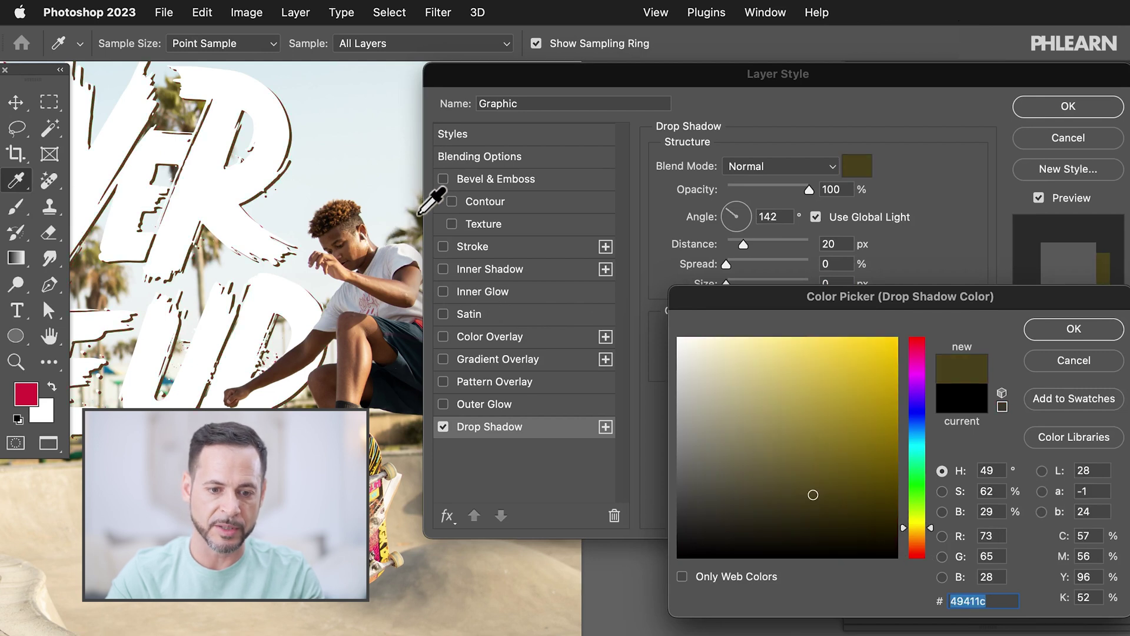
{"action": "left_click", "coordinate": [421, 213]}
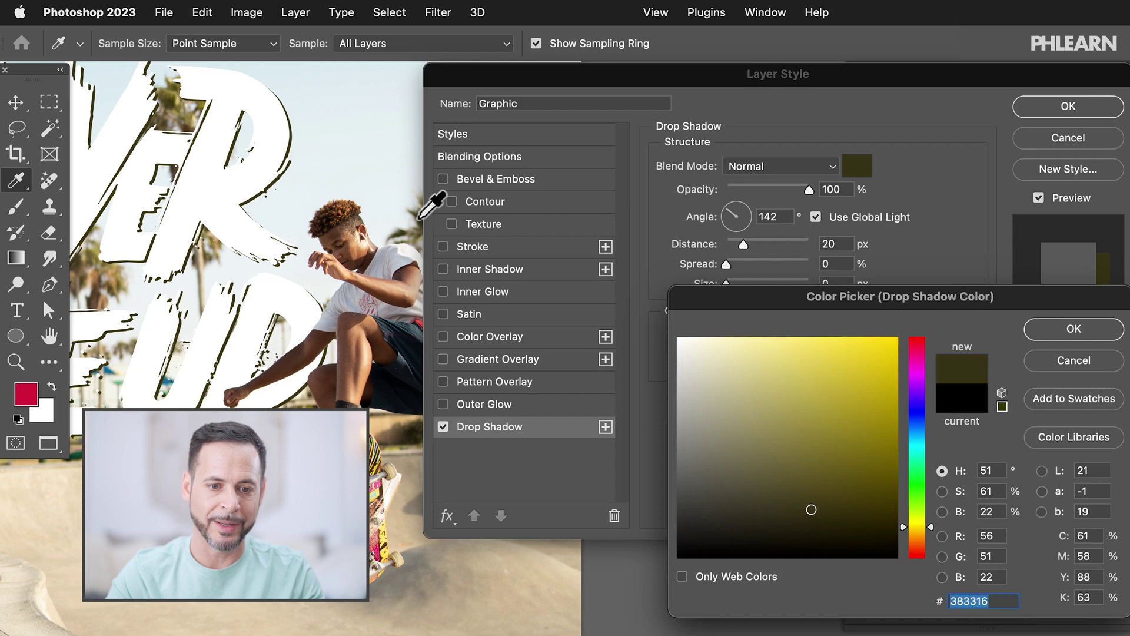
{"action": "left_click", "coordinate": [256, 198]}
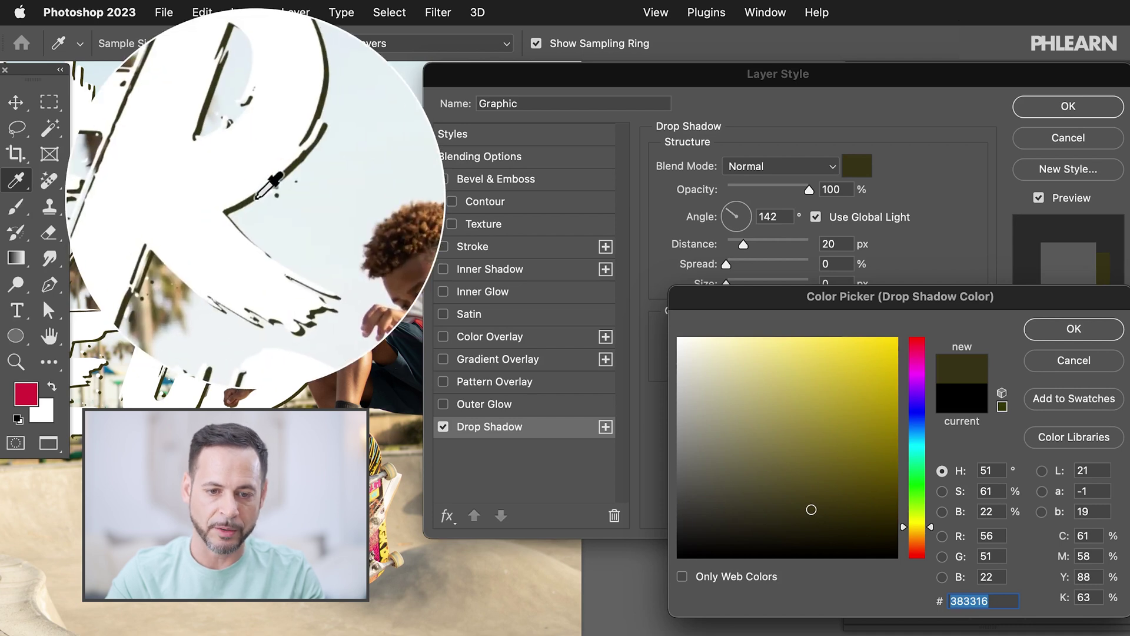
{"action": "left_click", "coordinate": [420, 216]}
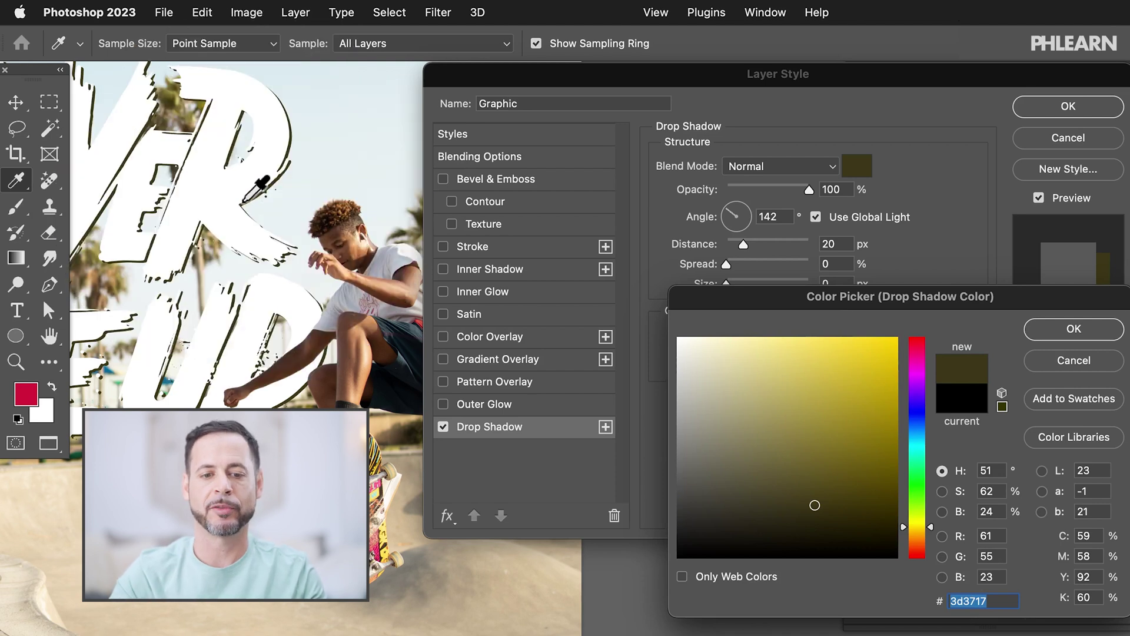
{"action": "left_click", "coordinate": [1068, 331]}
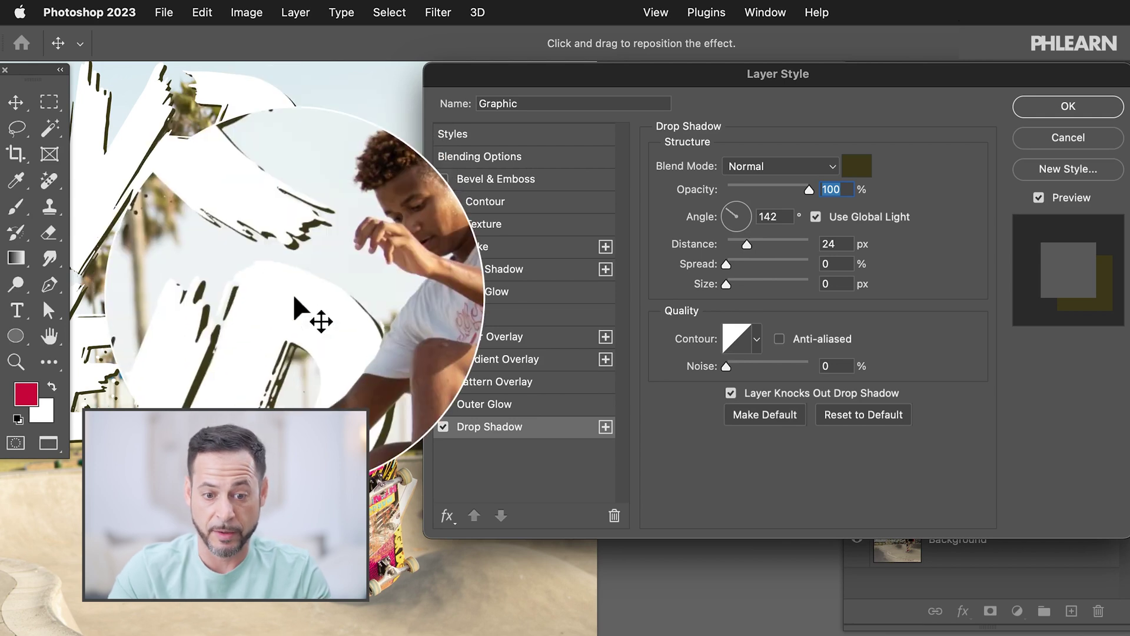
Offset the olive shadow to 94 px at 117° and add a second Drop Shadow.
{"action": "mouse_move", "coordinate": [295, 297]}
{"action": "left_mouse_down"}
{"action": "mouse_move", "coordinate": [297, 310]}
{"action": "mouse_move", "coordinate": [280, 308]}
{"action": "mouse_move", "coordinate": [302, 300]}
{"action": "mouse_move", "coordinate": [323, 325]}
{"action": "mouse_move", "coordinate": [280, 320]}
{"action": "mouse_move", "coordinate": [307, 307]}
{"action": "mouse_move", "coordinate": [323, 328]}
{"action": "mouse_move", "coordinate": [288, 311]}
{"action": "mouse_move", "coordinate": [297, 292]}
{"action": "mouse_move", "coordinate": [299, 307]}
{"action": "left_mouse_up"}
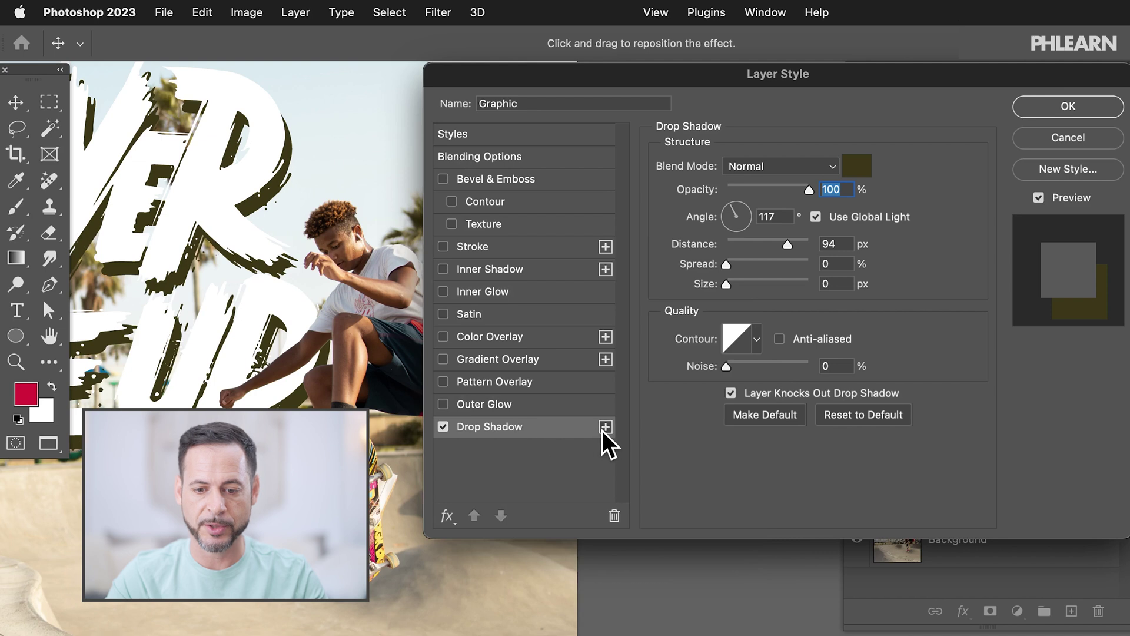
{"action": "left_click", "coordinate": [605, 427]}
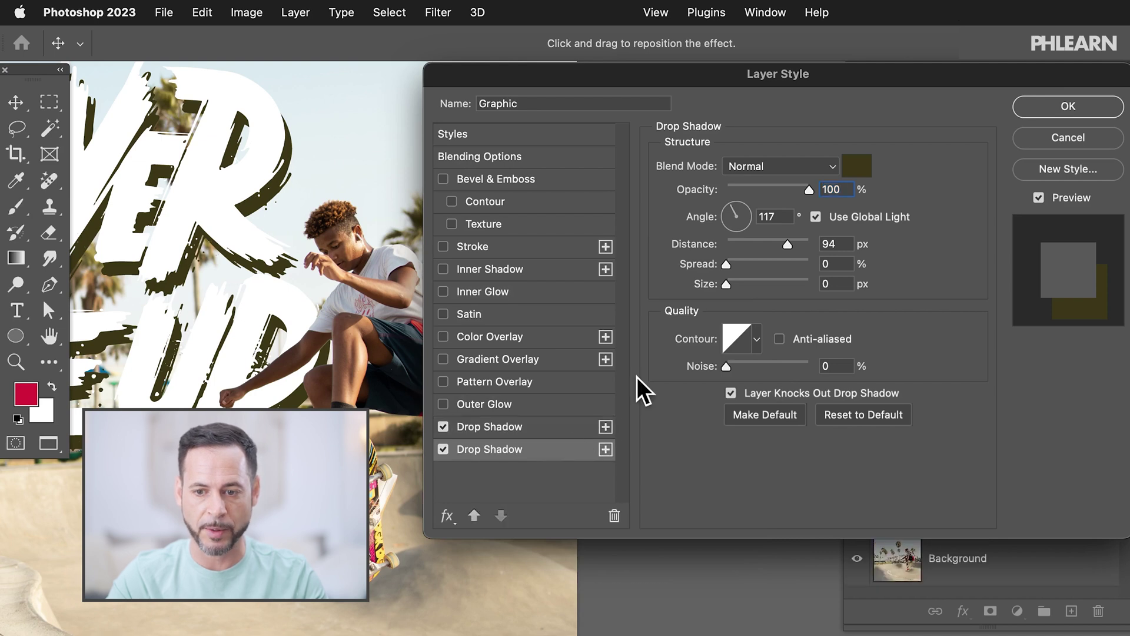
Colour the second shadow a tan sampled from the photo and offset it 188 px at 135°.
{"action": "left_click", "coordinate": [857, 167]}
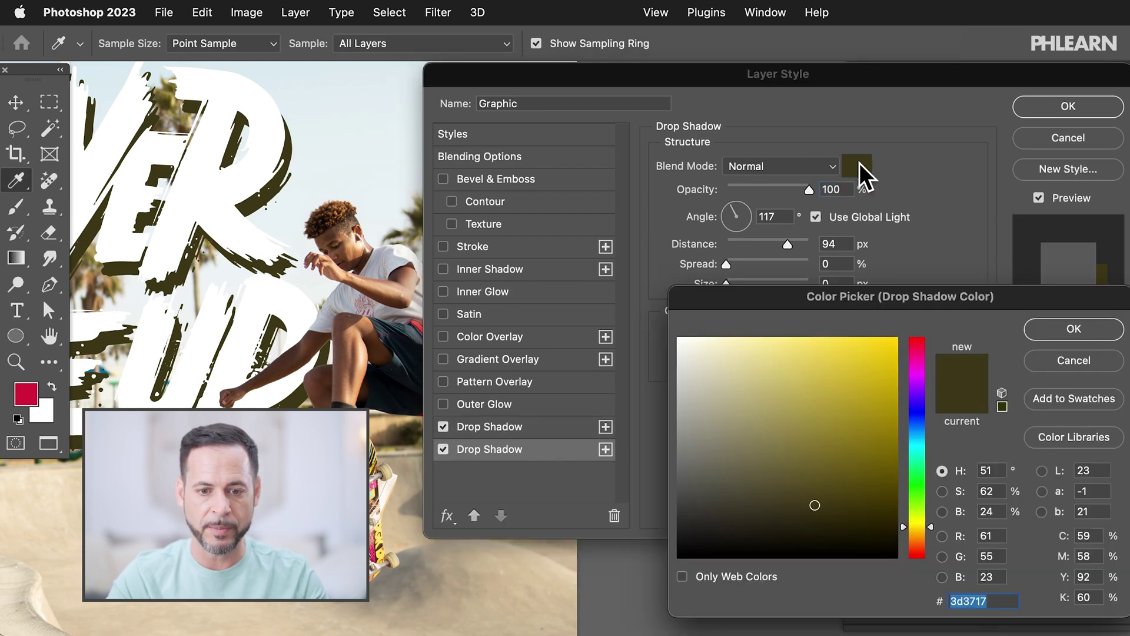
{"action": "left_click", "coordinate": [420, 199]}
{"action": "left_click", "coordinate": [1079, 330]}
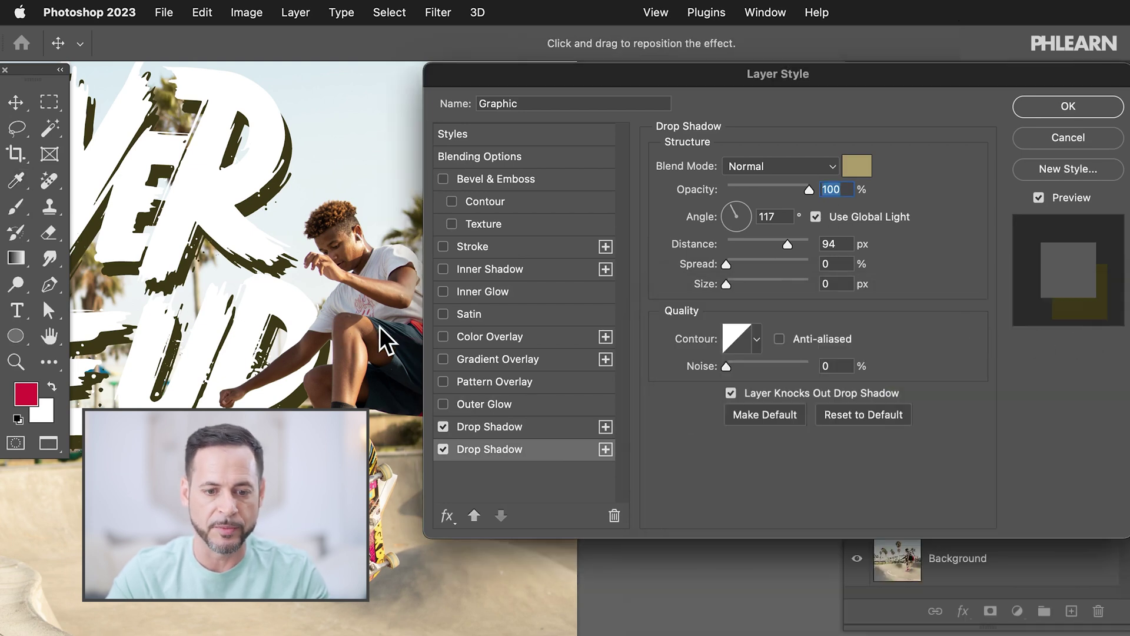
{"action": "mouse_move", "coordinate": [267, 287]}
{"action": "left_mouse_down"}
{"action": "mouse_move", "coordinate": [277, 304]}
{"action": "mouse_move", "coordinate": [302, 292]}
{"action": "mouse_move", "coordinate": [334, 237]}
{"action": "mouse_move", "coordinate": [354, 283]}
{"action": "mouse_move", "coordinate": [325, 359]}
{"action": "mouse_move", "coordinate": [271, 285]}
{"action": "mouse_move", "coordinate": [282, 294]}
{"action": "left_mouse_up"}
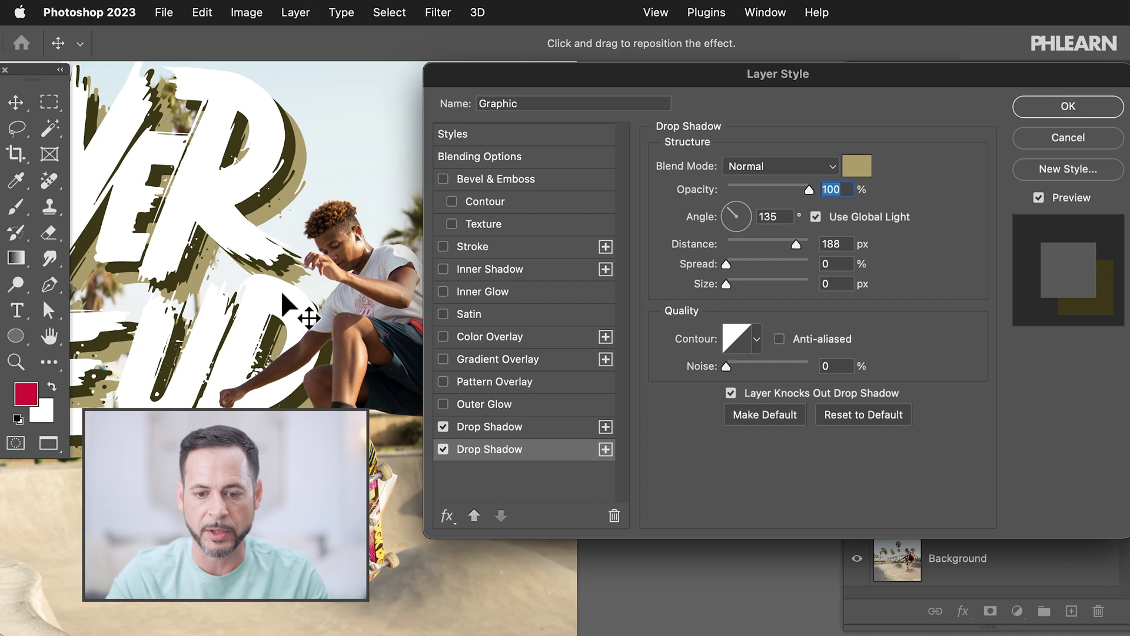
Add a third Drop Shadow in a pale beige sampled from the photo and apply the style.
{"action": "left_click", "coordinate": [606, 449]}
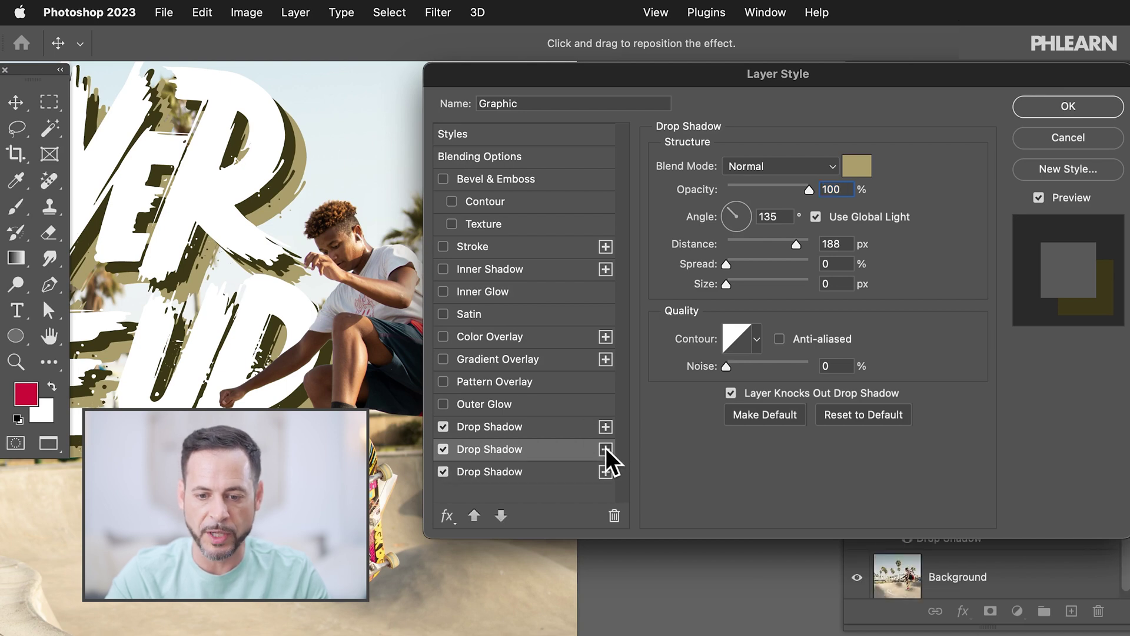
{"action": "left_click", "coordinate": [855, 171]}
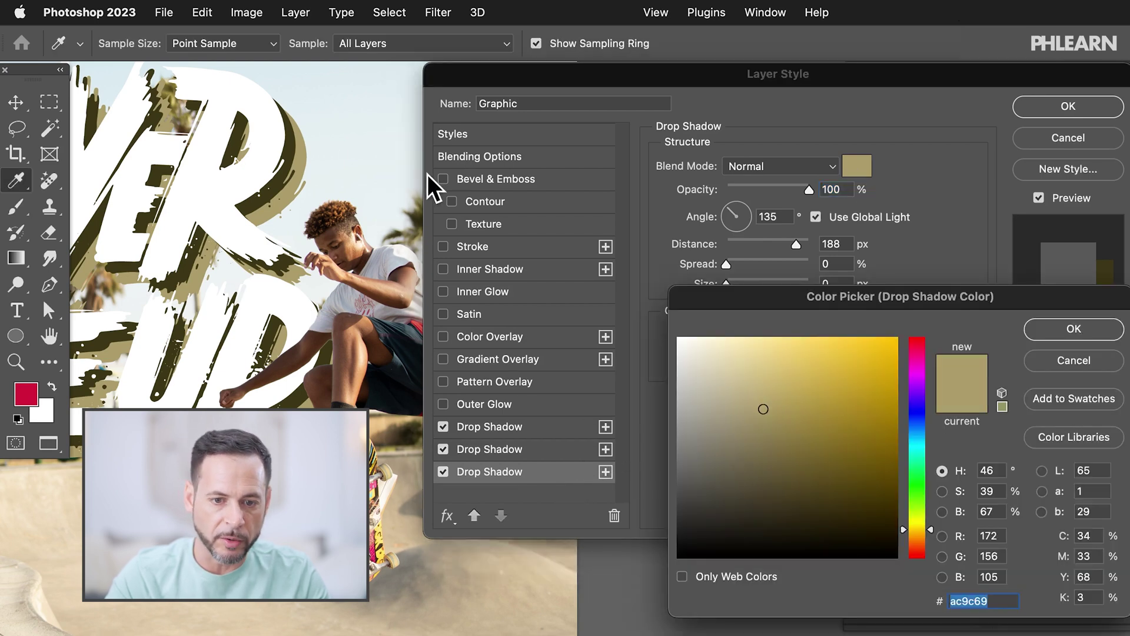
{"action": "left_click", "coordinate": [417, 198]}
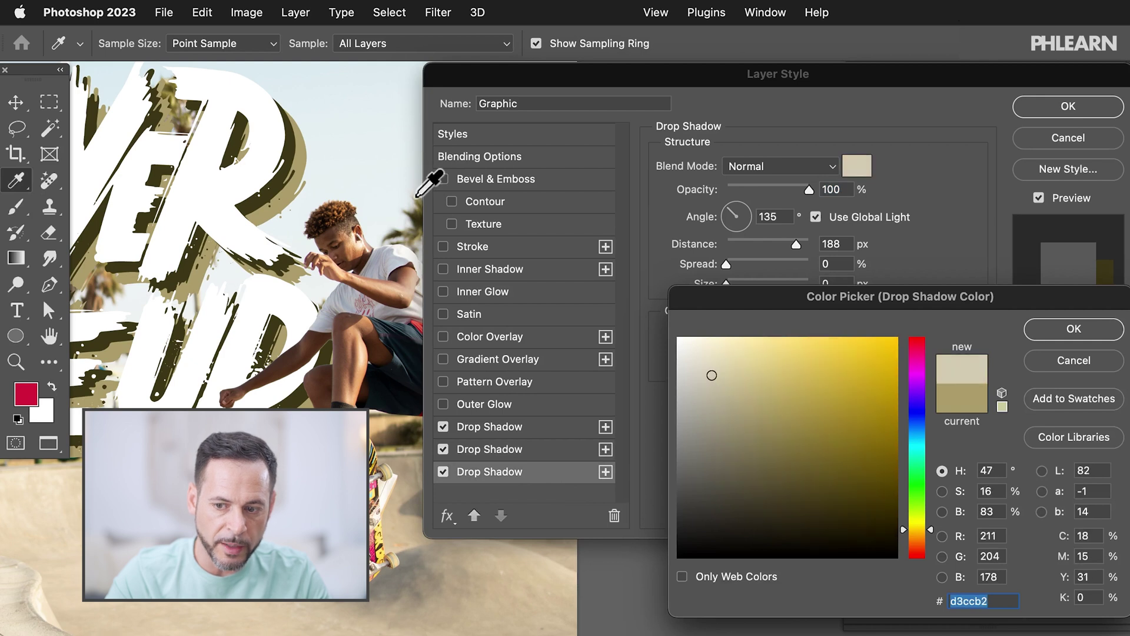
{"action": "left_click", "coordinate": [1042, 328]}
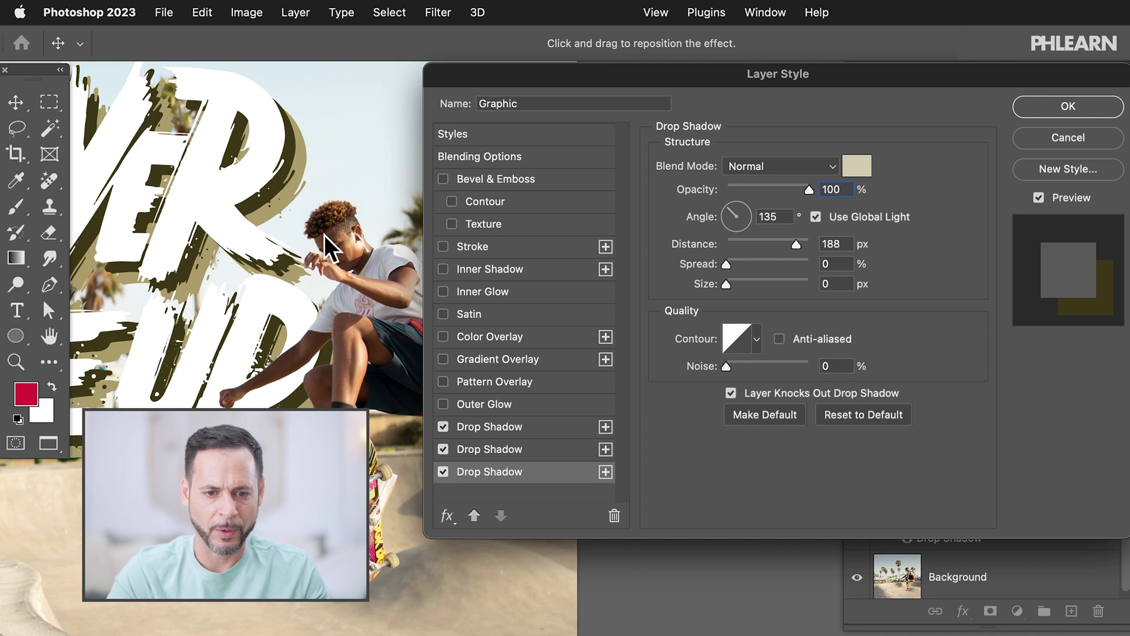
{"action": "left_click", "coordinate": [1075, 113]}
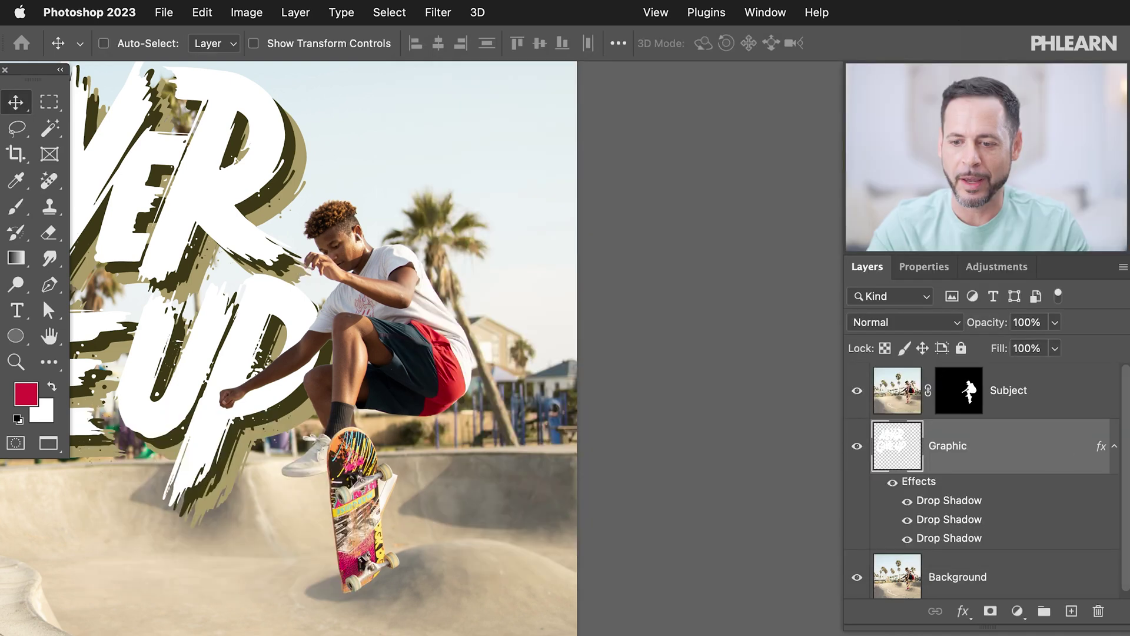
Reopen the Graphic layer style and push the pale third shadow farther down-right.
{"action": "double_click", "coordinate": [993, 450]}
{"action": "left_click", "coordinate": [544, 471]}
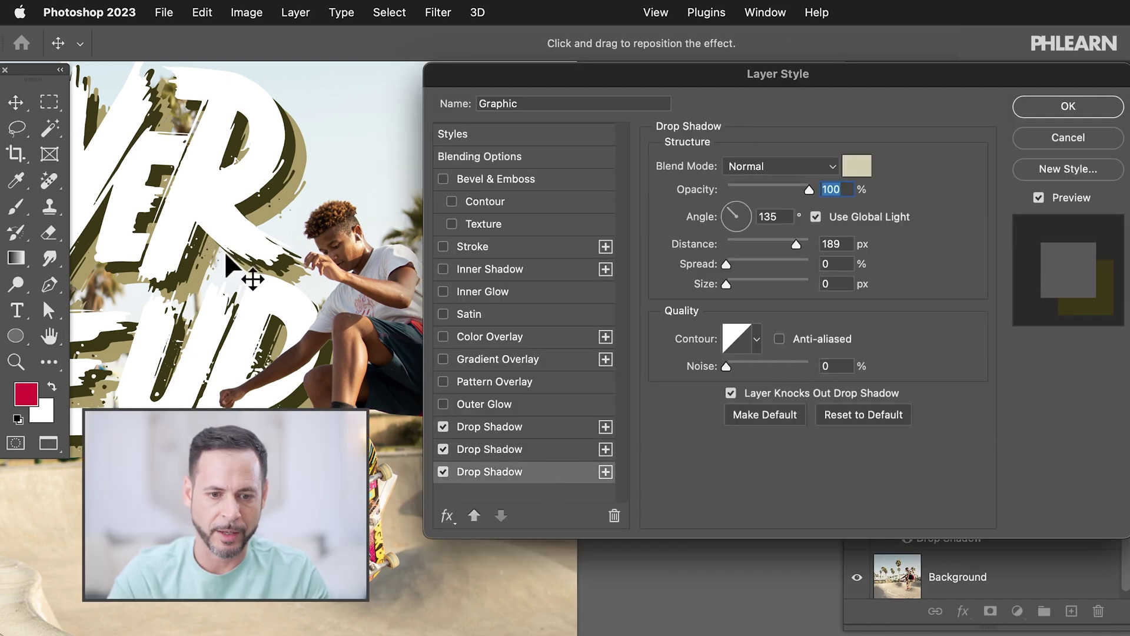
{"action": "mouse_move", "coordinate": [226, 255]}
{"action": "left_mouse_down"}
{"action": "mouse_move", "coordinate": [242, 265]}
{"action": "mouse_move", "coordinate": [220, 259]}
{"action": "mouse_move", "coordinate": [231, 266]}
{"action": "left_mouse_up"}
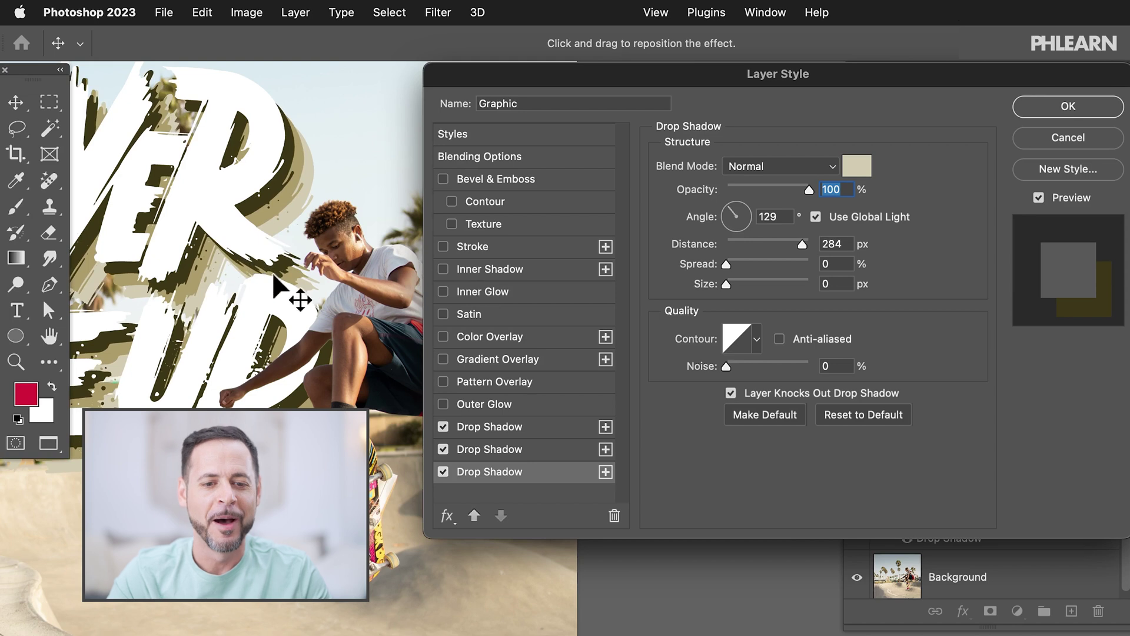
{"action": "mouse_move", "coordinate": [273, 276]}
{"action": "left_mouse_down"}
{"action": "mouse_move", "coordinate": [287, 315]}
{"action": "mouse_move", "coordinate": [231, 334]}
{"action": "mouse_move", "coordinate": [202, 286]}
{"action": "mouse_move", "coordinate": [242, 264]}
{"action": "mouse_move", "coordinate": [294, 259]}
{"action": "mouse_move", "coordinate": [296, 283]}
{"action": "mouse_move", "coordinate": [298, 263]}
{"action": "mouse_move", "coordinate": [284, 284]}
{"action": "mouse_move", "coordinate": [279, 267]}
{"action": "mouse_move", "coordinate": [275, 294]}
{"action": "left_mouse_up"}
Move the tan second shadow to 204 px at 118° and apply the changes.
{"action": "left_click", "coordinate": [548, 451]}
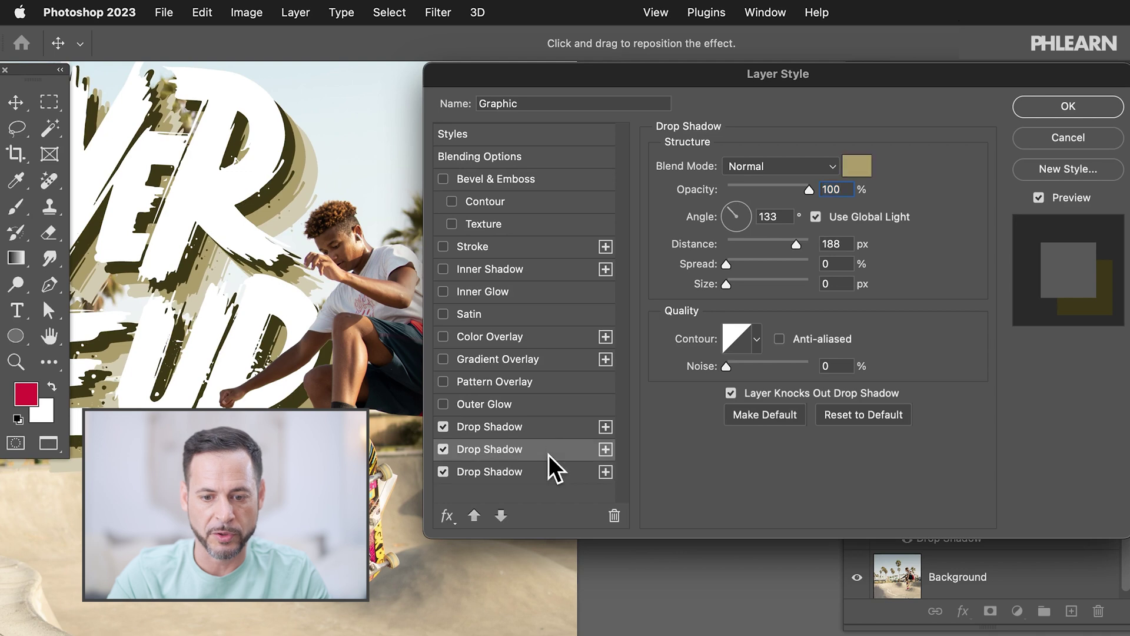
{"action": "left_click_drag", "start_coordinate": [276, 288], "coordinate": [259, 276]}
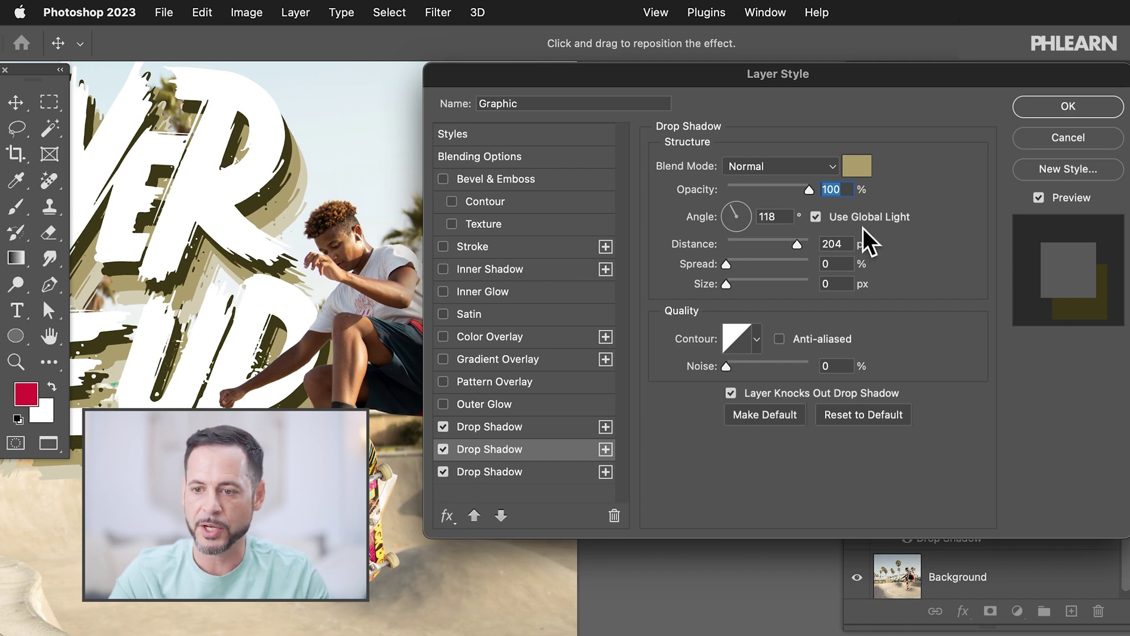
{"action": "left_click", "coordinate": [1058, 114]}
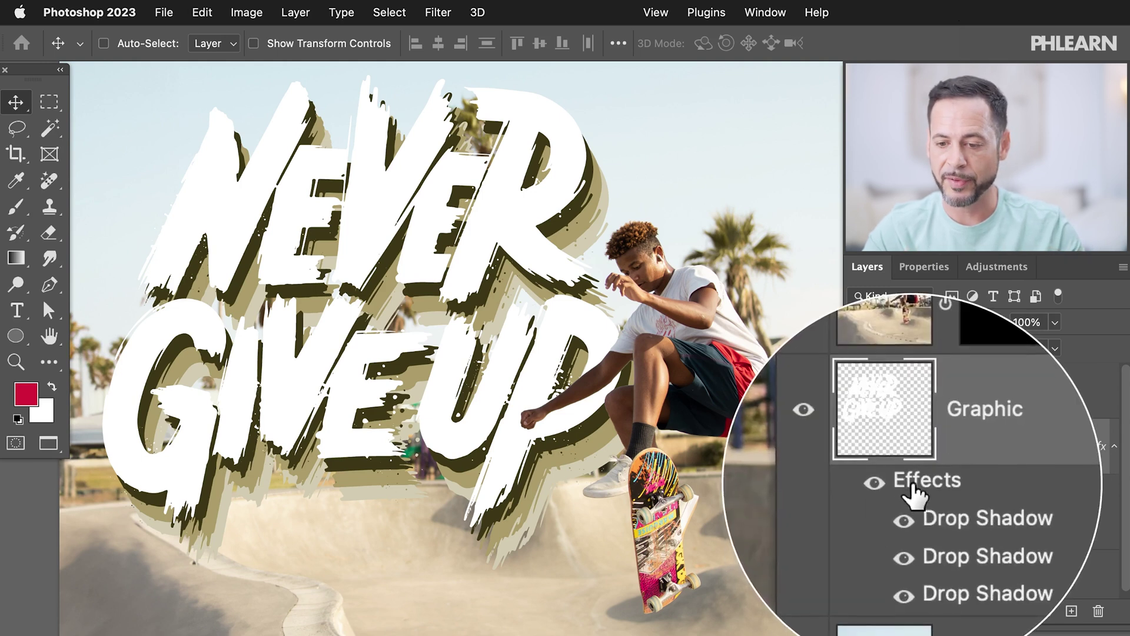
{"action": "left_click", "coordinate": [891, 480]}
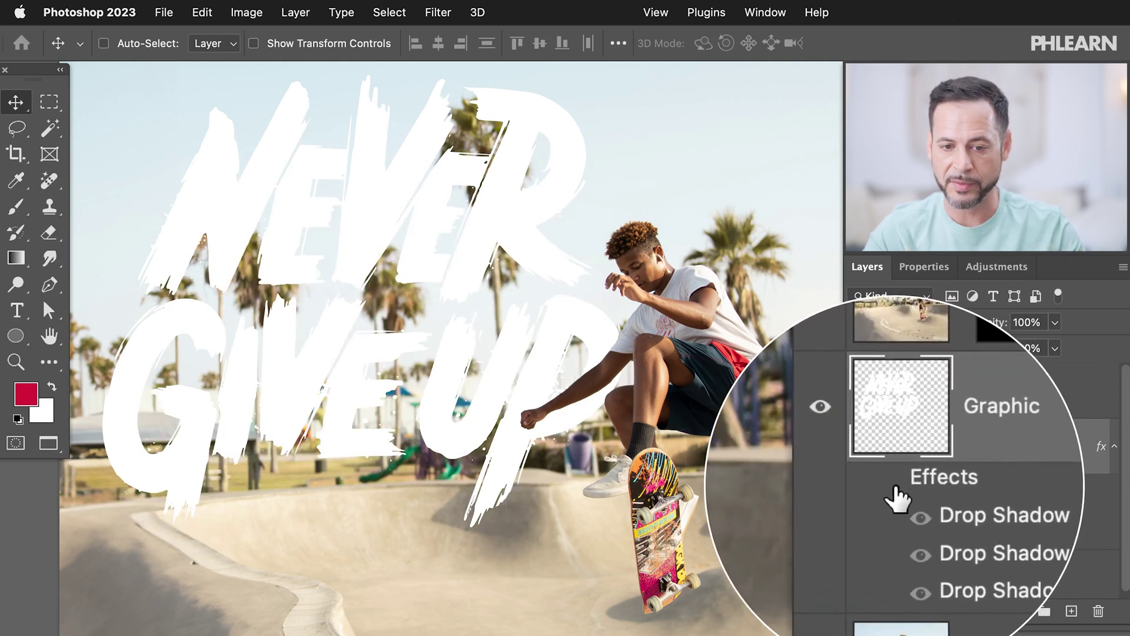
{"action": "left_click", "coordinate": [894, 488]}
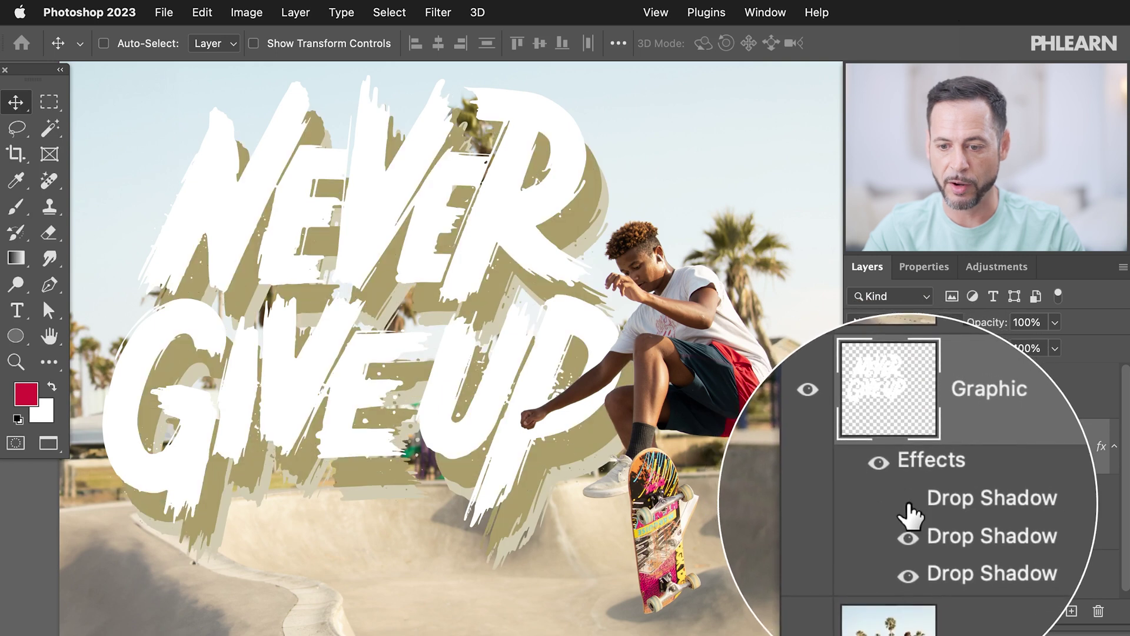
{"action": "left_click", "coordinate": [910, 539]}
{"action": "left_click", "coordinate": [909, 539]}
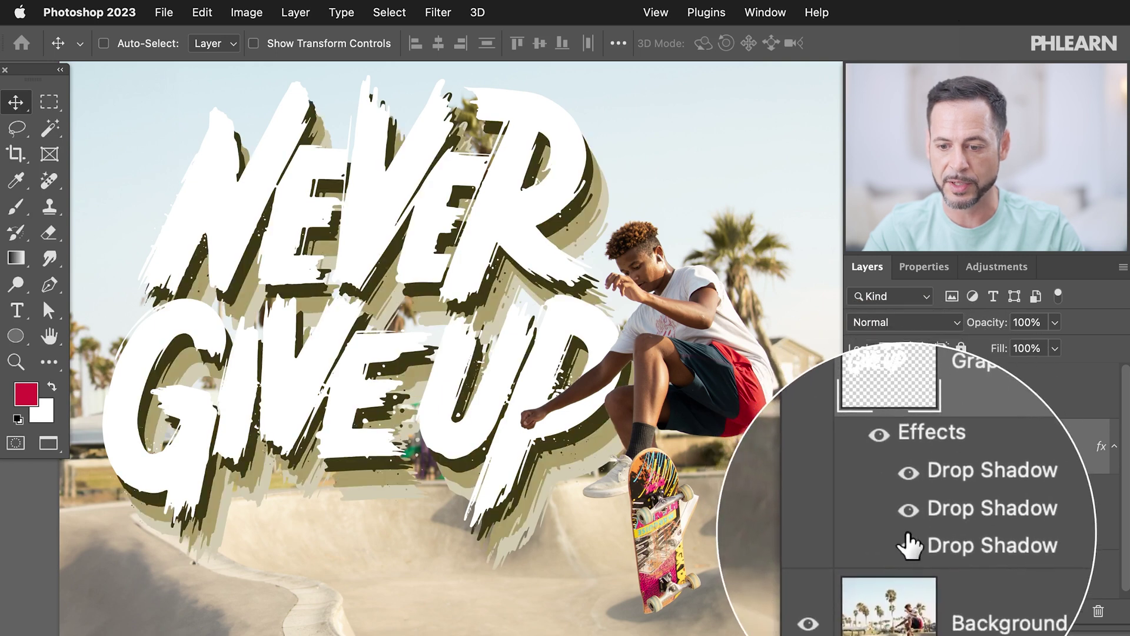
{"action": "left_click", "coordinate": [910, 539]}
{"action": "left_click", "coordinate": [907, 539]}
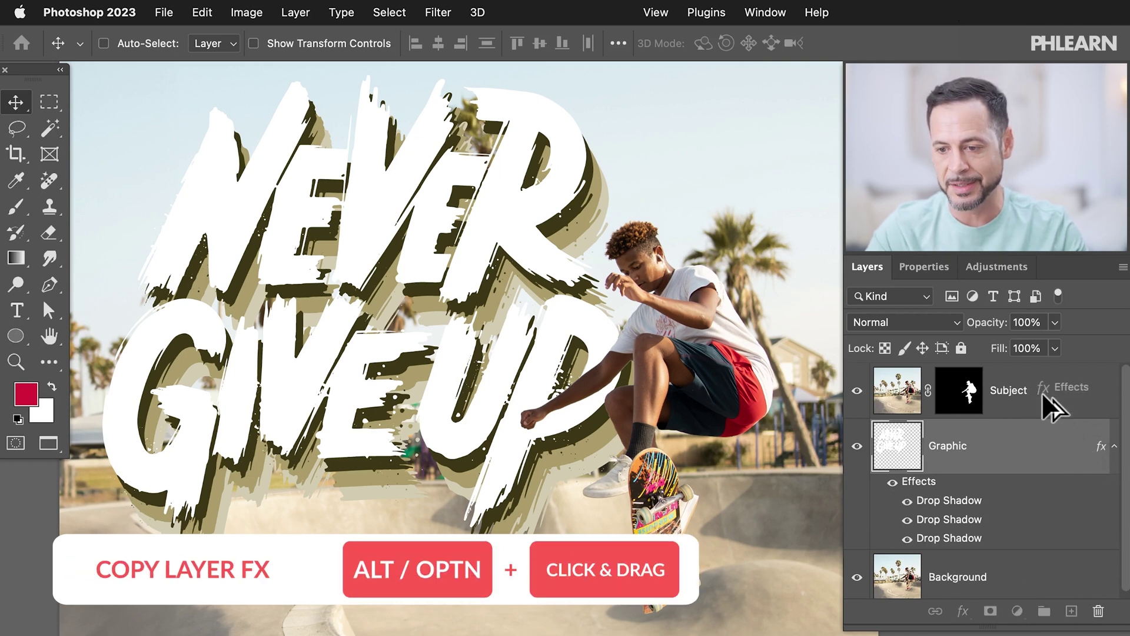
Copy the Graphic layer's three drop shadow effects onto the Subject skater layer.
{"action": "left_click_drag", "start_coordinate": [1043, 393], "coordinate": [1044, 395]}
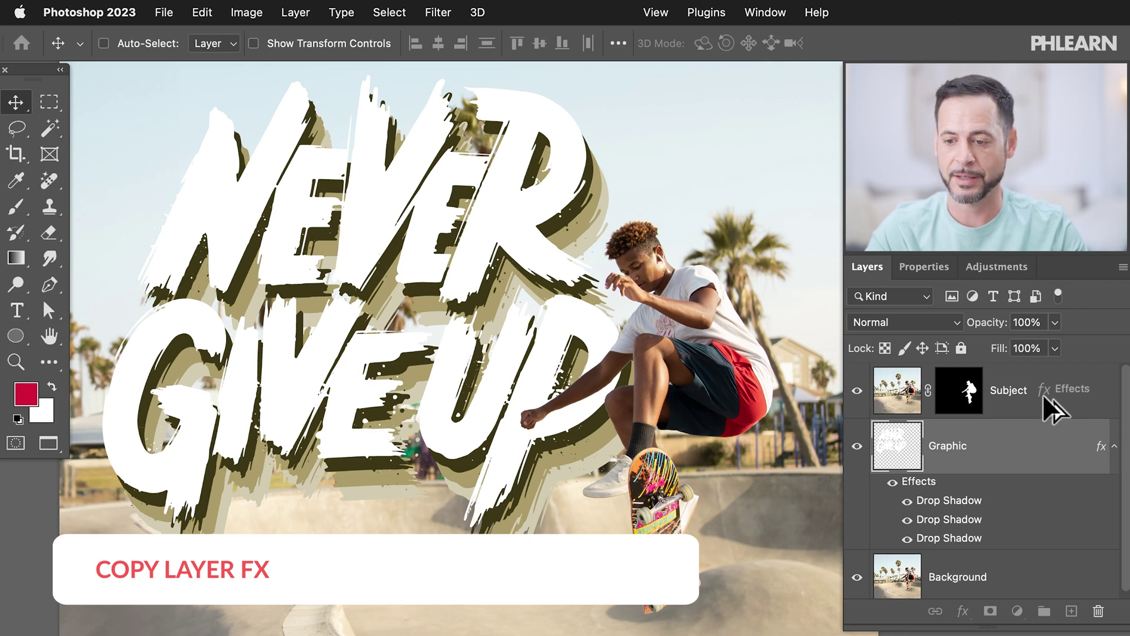
{"action": "left_click_drag", "start_coordinate": [1043, 394], "coordinate": [1044, 395]}
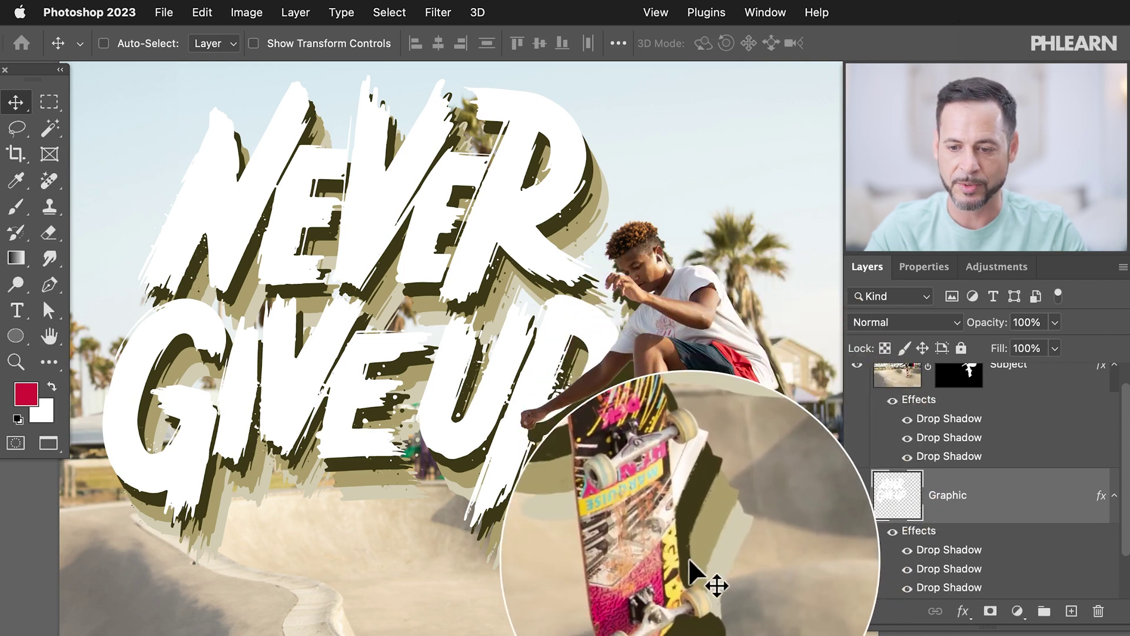
{"action": "scroll", "coordinate": [910, 484], "scroll_direction": "up", "scroll_amount": 2}
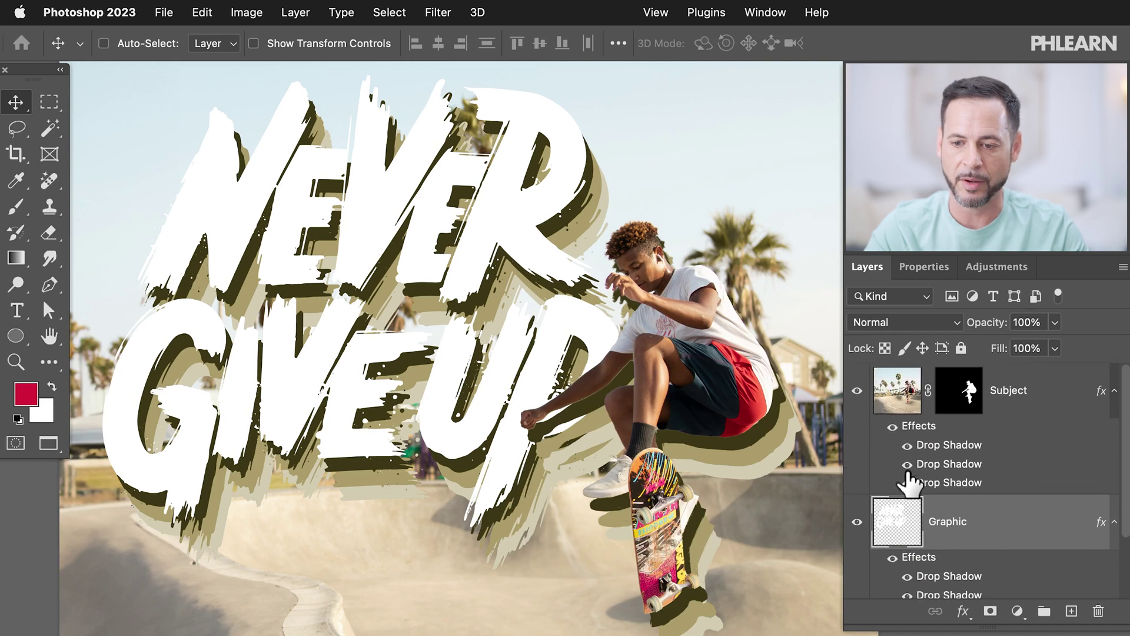
Toggle the skater's Effects visibility to compare, then open its Drop Shadow settings.
{"action": "left_click", "coordinate": [893, 426]}
{"action": "left_click", "coordinate": [892, 425]}
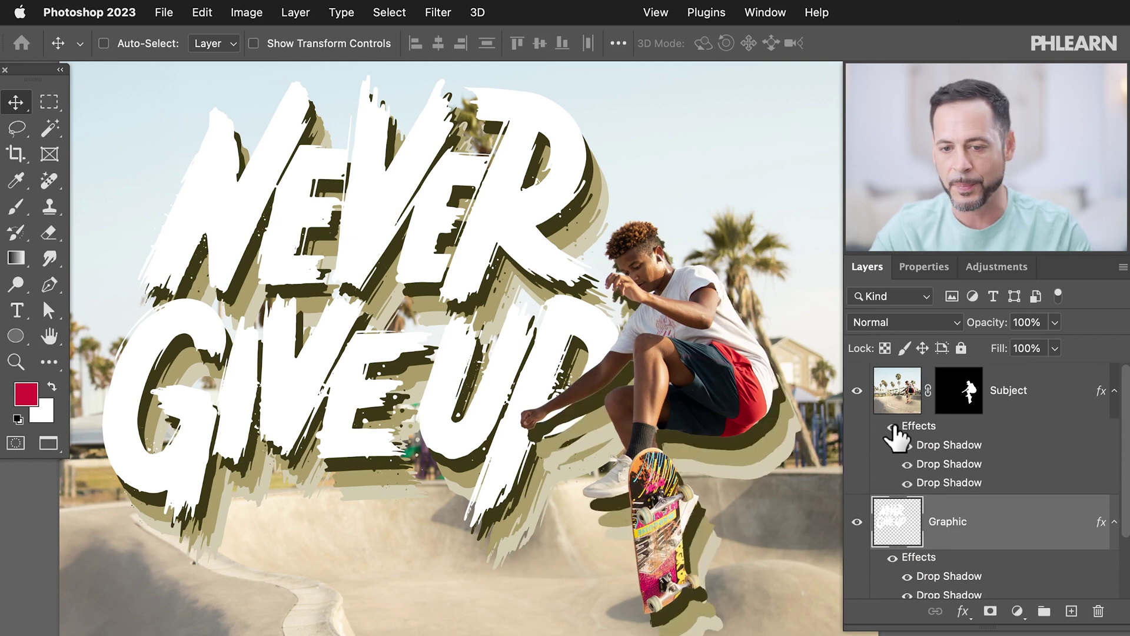
{"action": "left_click", "coordinate": [893, 425]}
{"action": "left_click", "coordinate": [893, 426]}
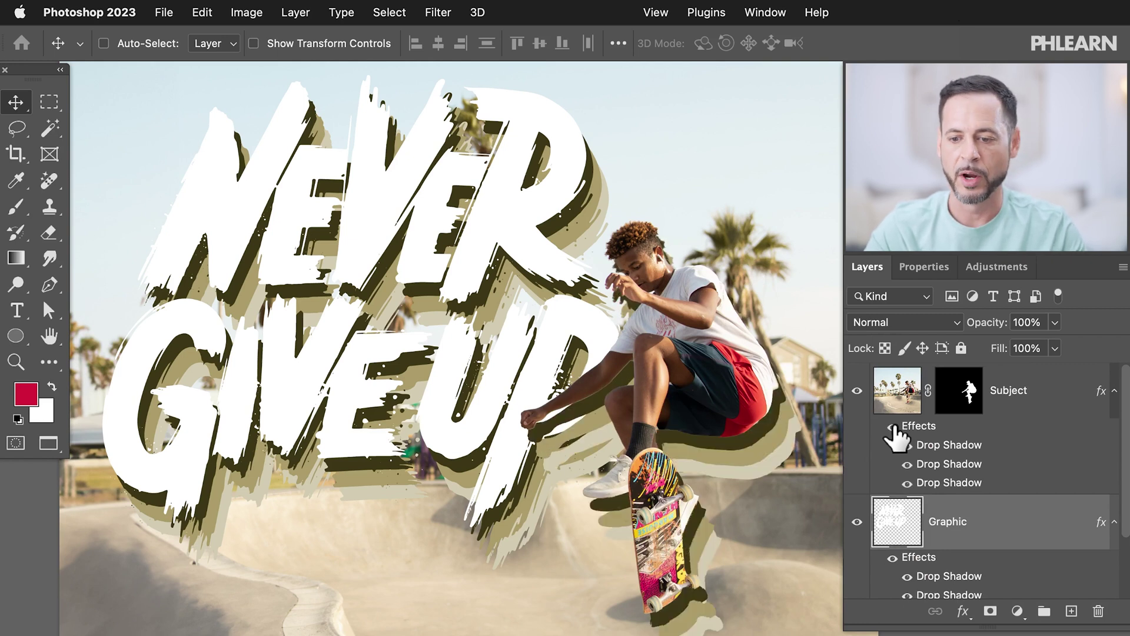
{"action": "double_click", "coordinate": [955, 481]}
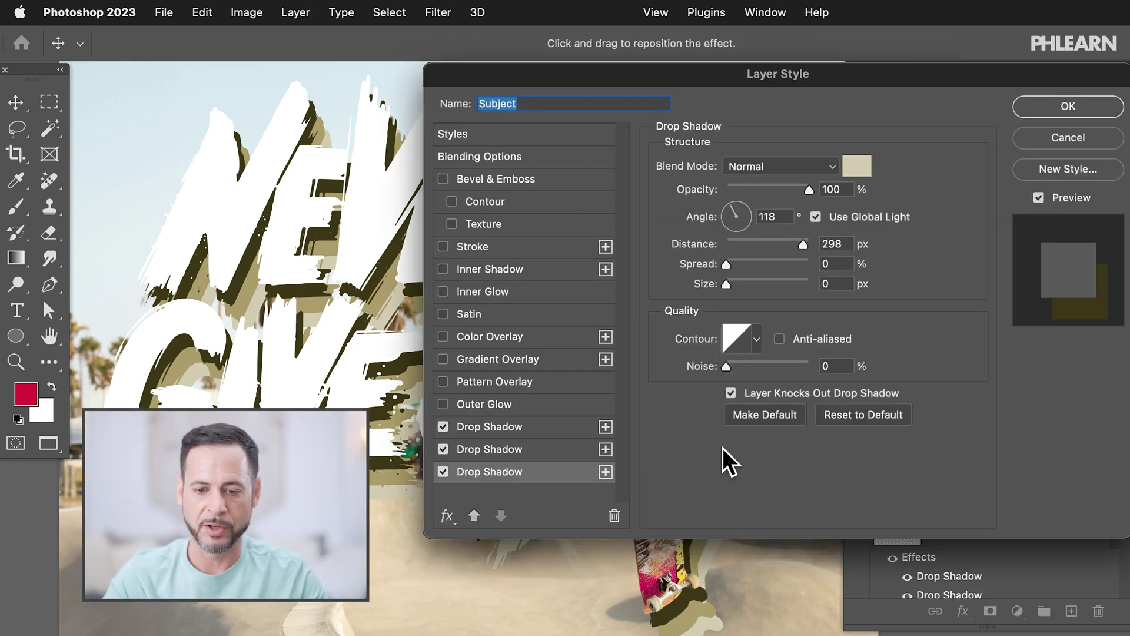
Pull the skater's third, second and first drop shadows in closer on the canvas.
{"action": "scroll", "coordinate": [256, 356], "scroll_direction": "right", "scroll_amount": 5}
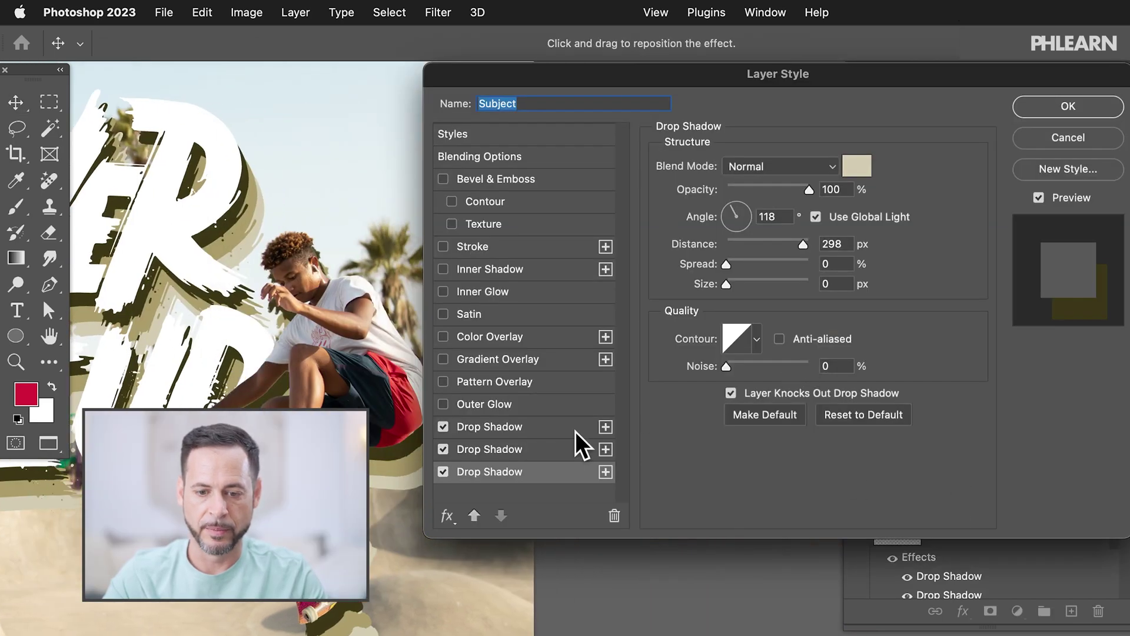
{"action": "mouse_move", "coordinate": [383, 444]}
{"action": "left_mouse_down"}
{"action": "mouse_move", "coordinate": [377, 432]}
{"action": "mouse_move", "coordinate": [389, 438]}
{"action": "left_mouse_up"}
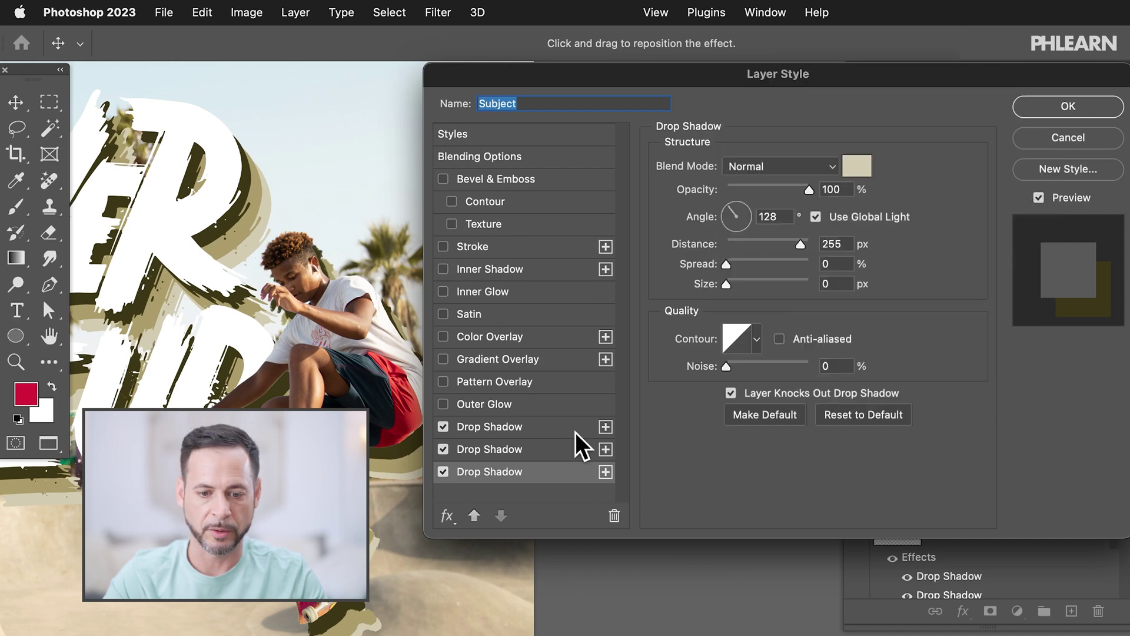
{"action": "left_click", "coordinate": [527, 449]}
{"action": "mouse_move", "coordinate": [404, 443]}
{"action": "left_mouse_down"}
{"action": "mouse_move", "coordinate": [383, 444]}
{"action": "mouse_move", "coordinate": [393, 445]}
{"action": "left_mouse_up"}
{"action": "left_click", "coordinate": [489, 426]}
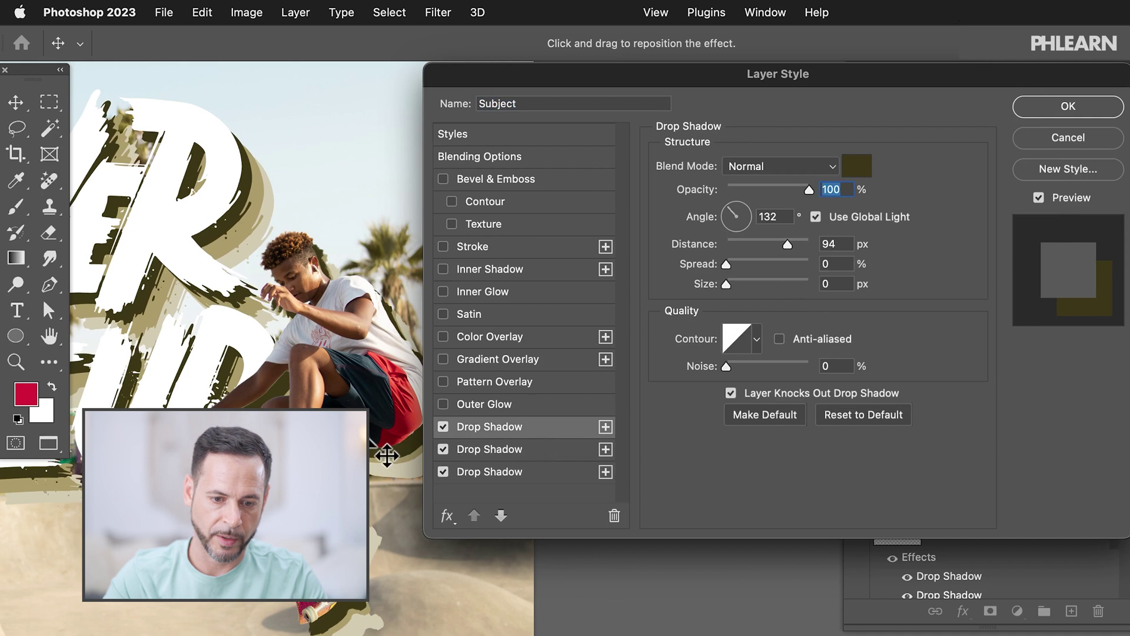
{"action": "left_click_drag", "start_coordinate": [394, 460], "coordinate": [385, 434]}
Readjust the skater's third, second and first shadows so they trail just behind him.
{"action": "left_click", "coordinate": [505, 449]}
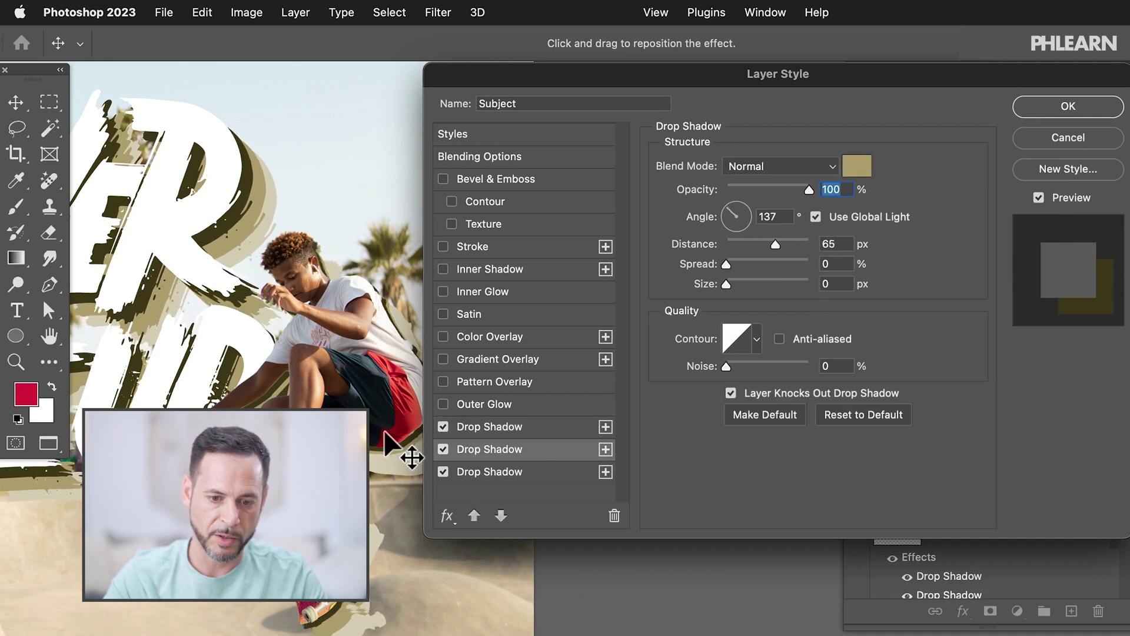
{"action": "left_click", "coordinate": [488, 471]}
{"action": "left_click_drag", "start_coordinate": [406, 479], "coordinate": [368, 456]}
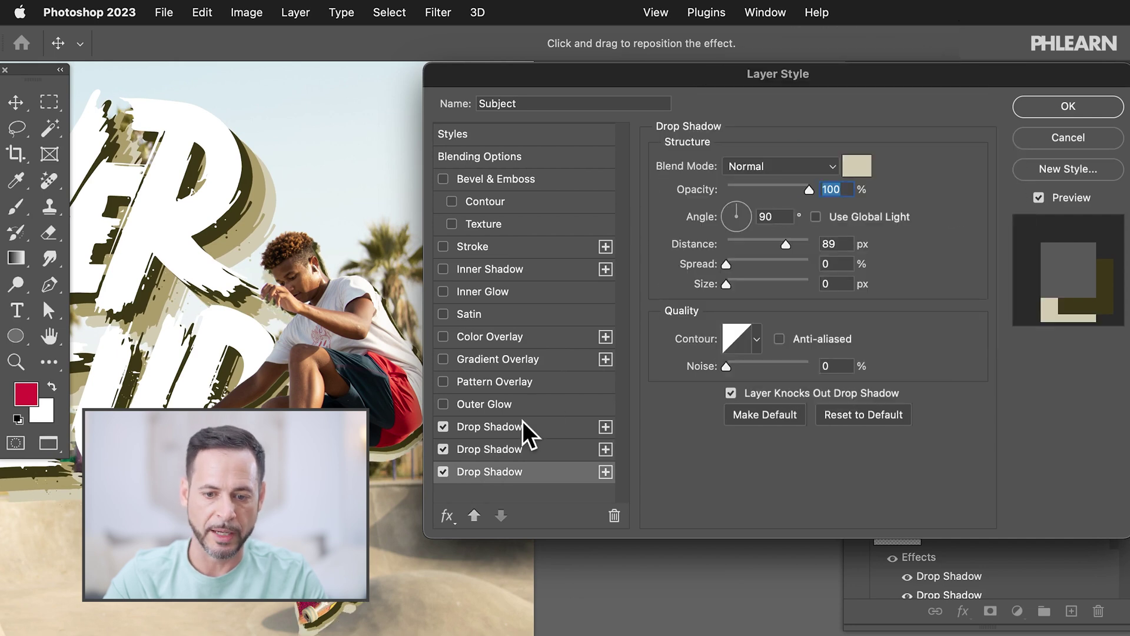
{"action": "left_click_drag", "start_coordinate": [315, 493], "coordinate": [193, 511]}
{"action": "left_click", "coordinate": [550, 452]}
{"action": "left_click_drag", "start_coordinate": [412, 488], "coordinate": [379, 526]}
{"action": "left_click", "coordinate": [551, 435]}
{"action": "mouse_move", "coordinate": [254, 330]}
{"action": "left_mouse_down"}
{"action": "mouse_move", "coordinate": [235, 318]}
{"action": "mouse_move", "coordinate": [254, 362]}
{"action": "mouse_move", "coordinate": [250, 327]}
{"action": "mouse_move", "coordinate": [255, 348]}
{"action": "left_mouse_up"}
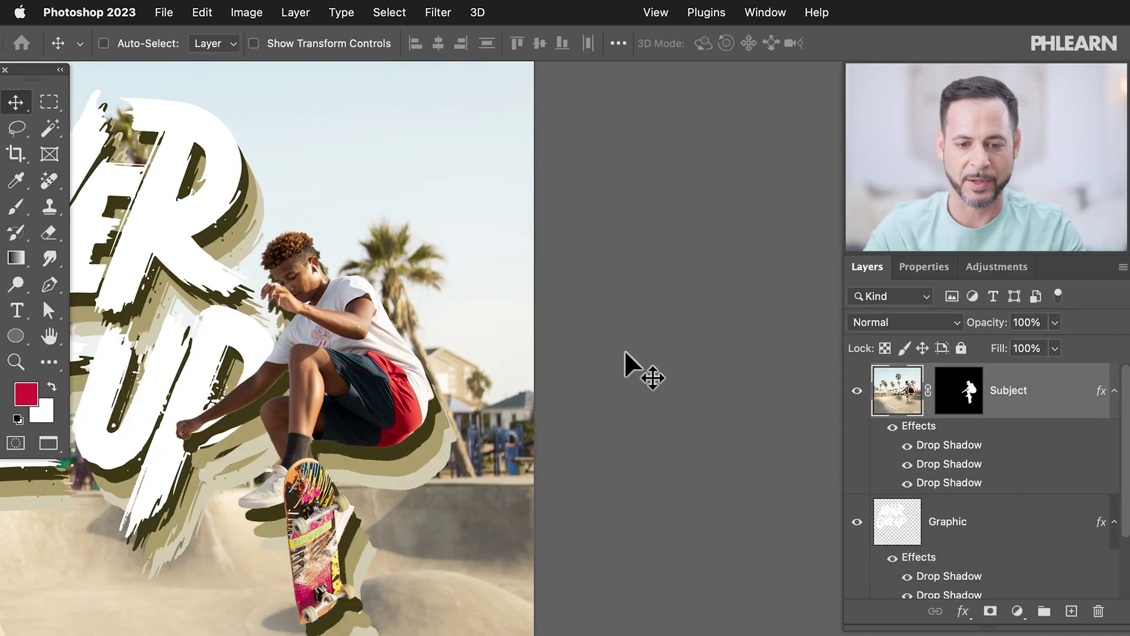
Turn off the Subject layer's Effects so the skater shows no drop shadows.
{"action": "scroll", "coordinate": [626, 353], "scroll_direction": "left", "scroll_amount": 5}
{"action": "left_click", "coordinate": [893, 426]}
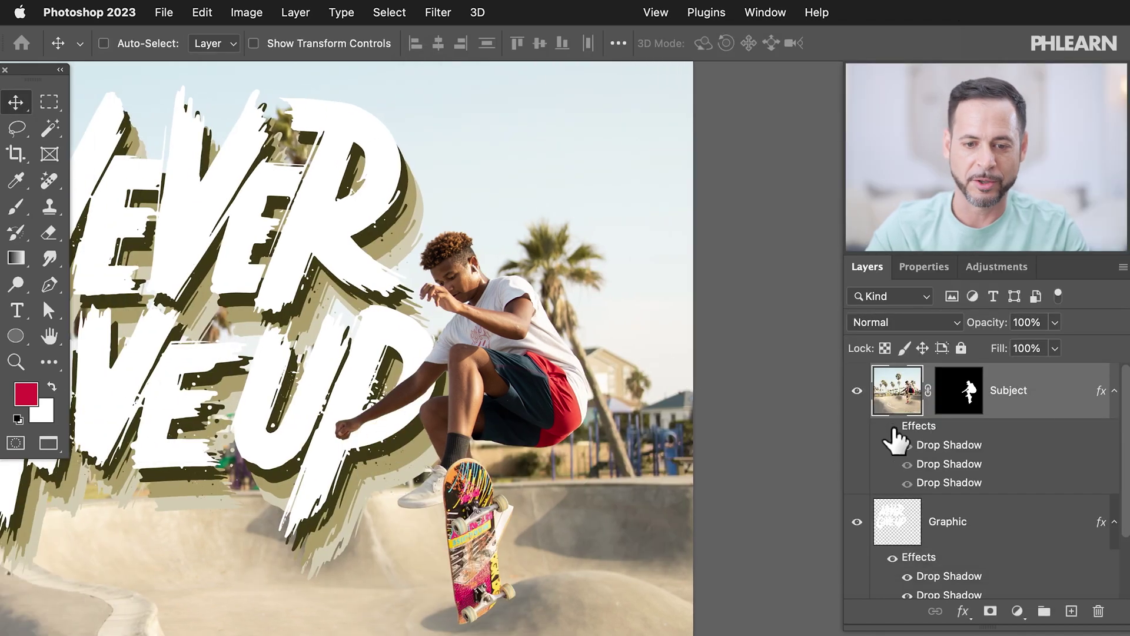
{"action": "scroll", "coordinate": [575, 391], "scroll_direction": "left", "scroll_amount": 6}
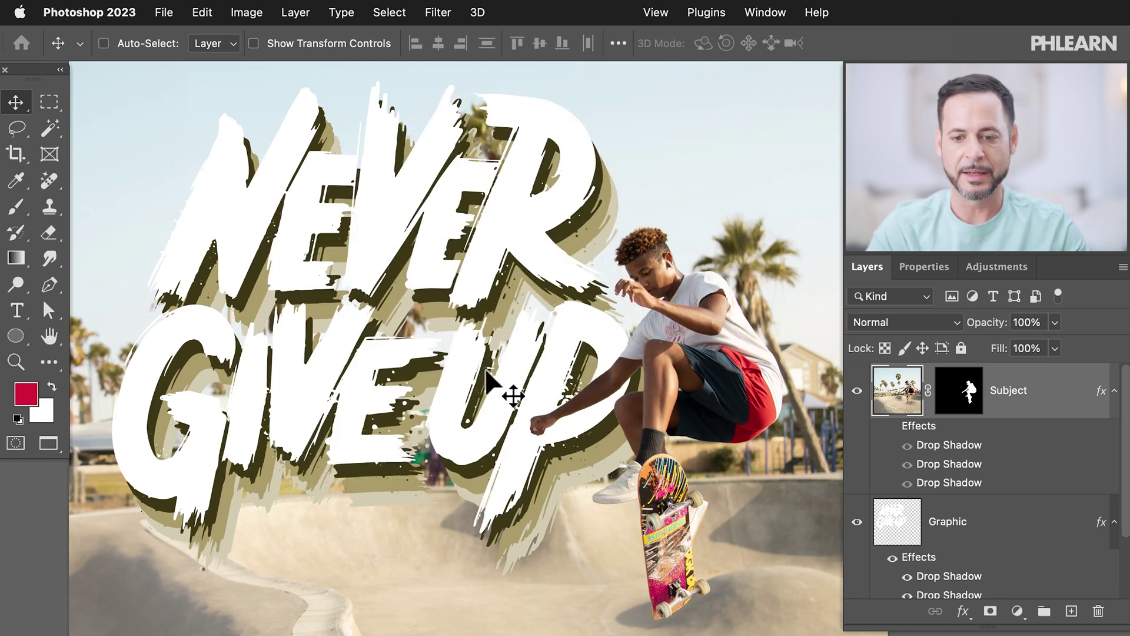
{"action": "scroll", "coordinate": [942, 471], "scroll_direction": "down", "scroll_amount": 3}
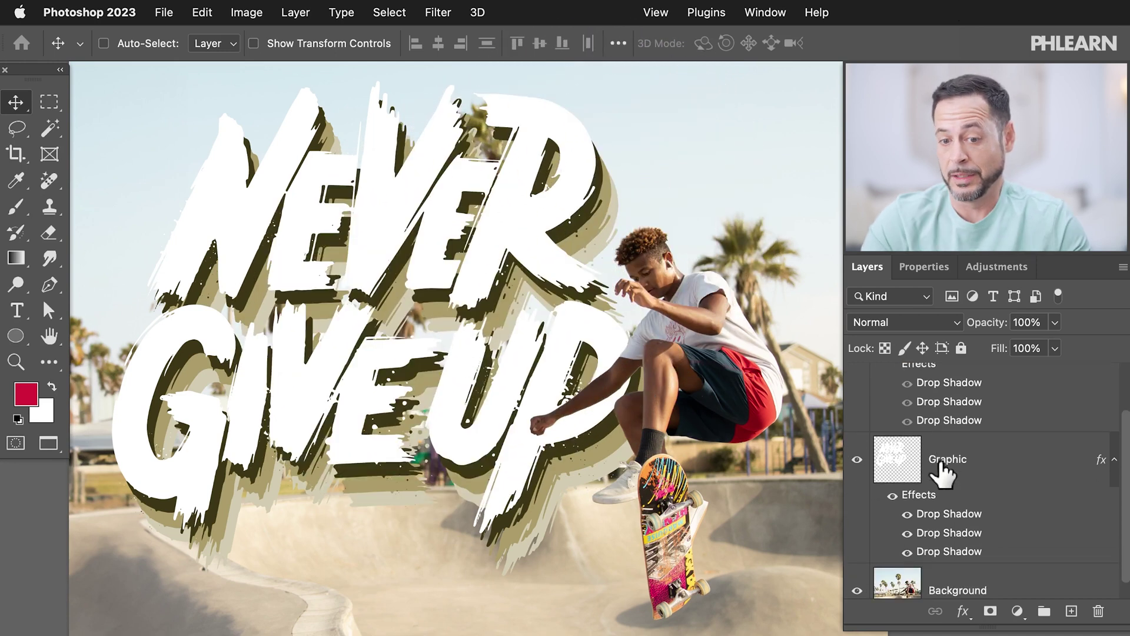